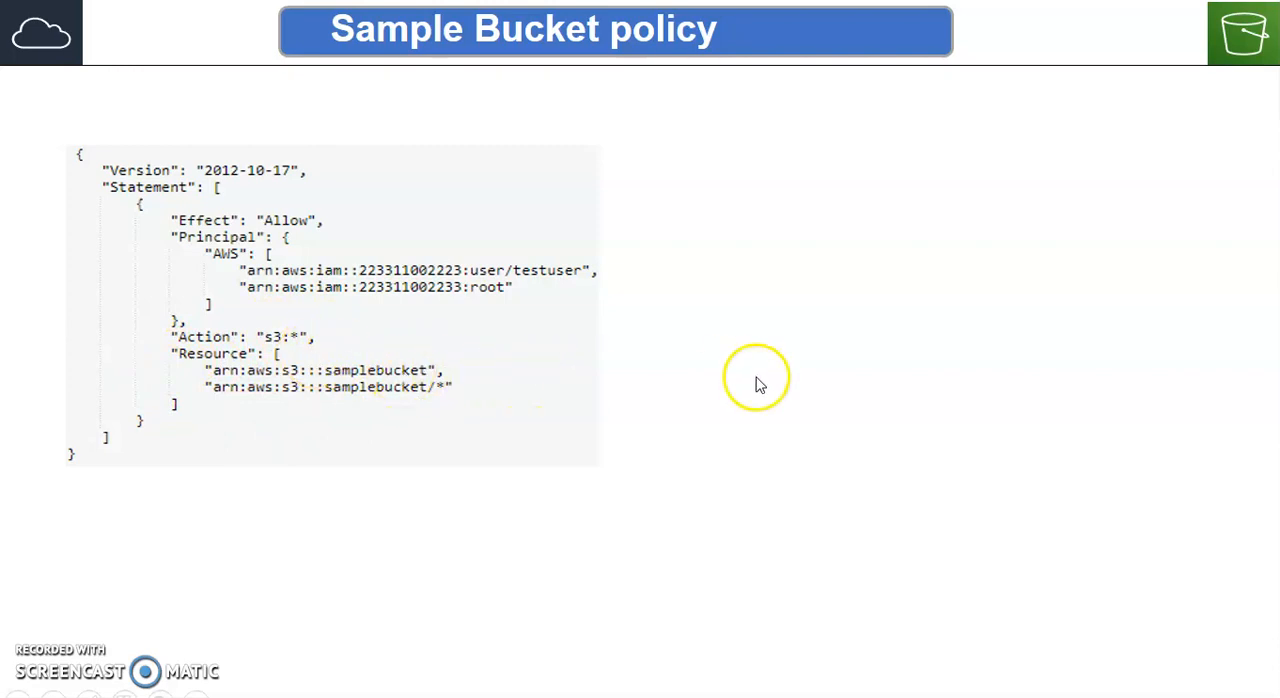
End the slide show, switch to the S3 console in Chrome and open myalltacbucket from the bucket list
key(Escape)
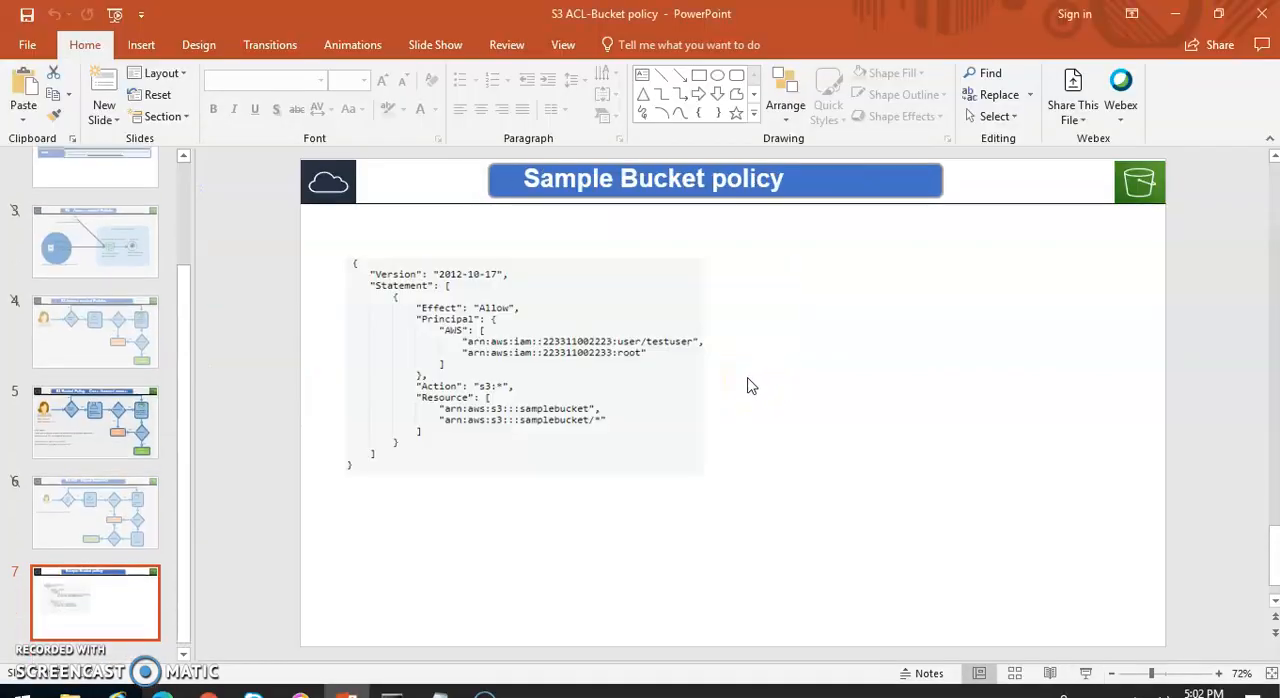
click(209, 690)
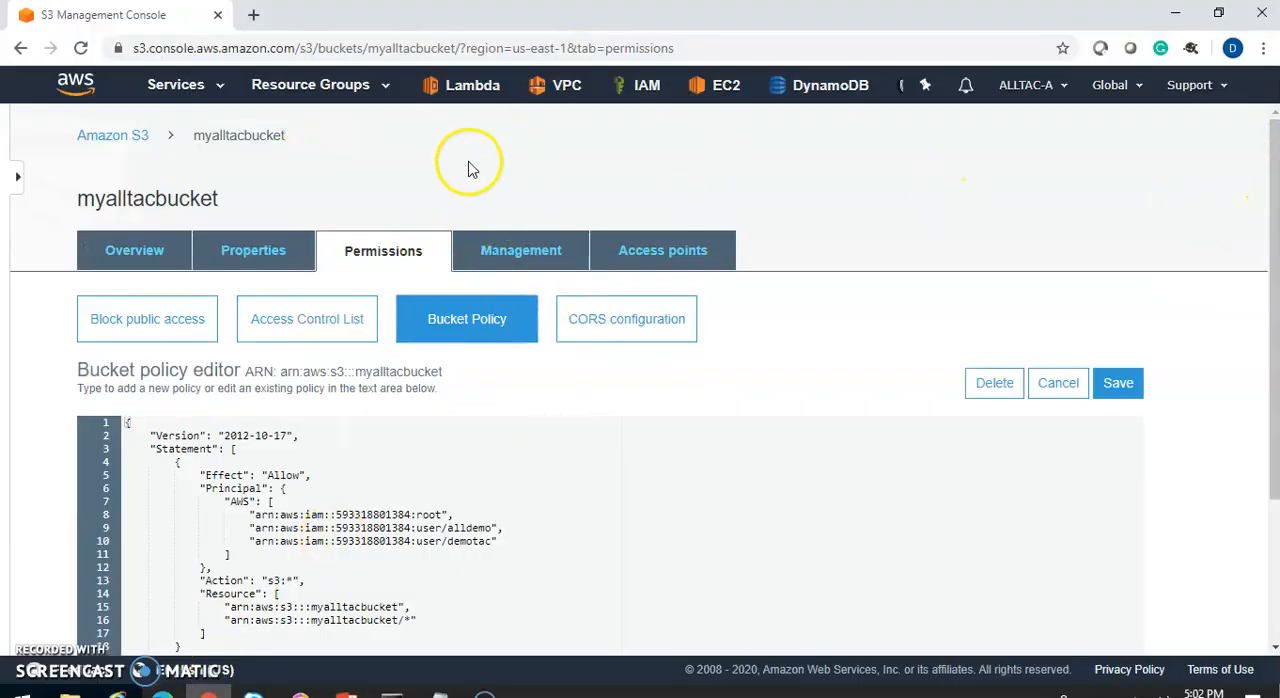
click(110, 136)
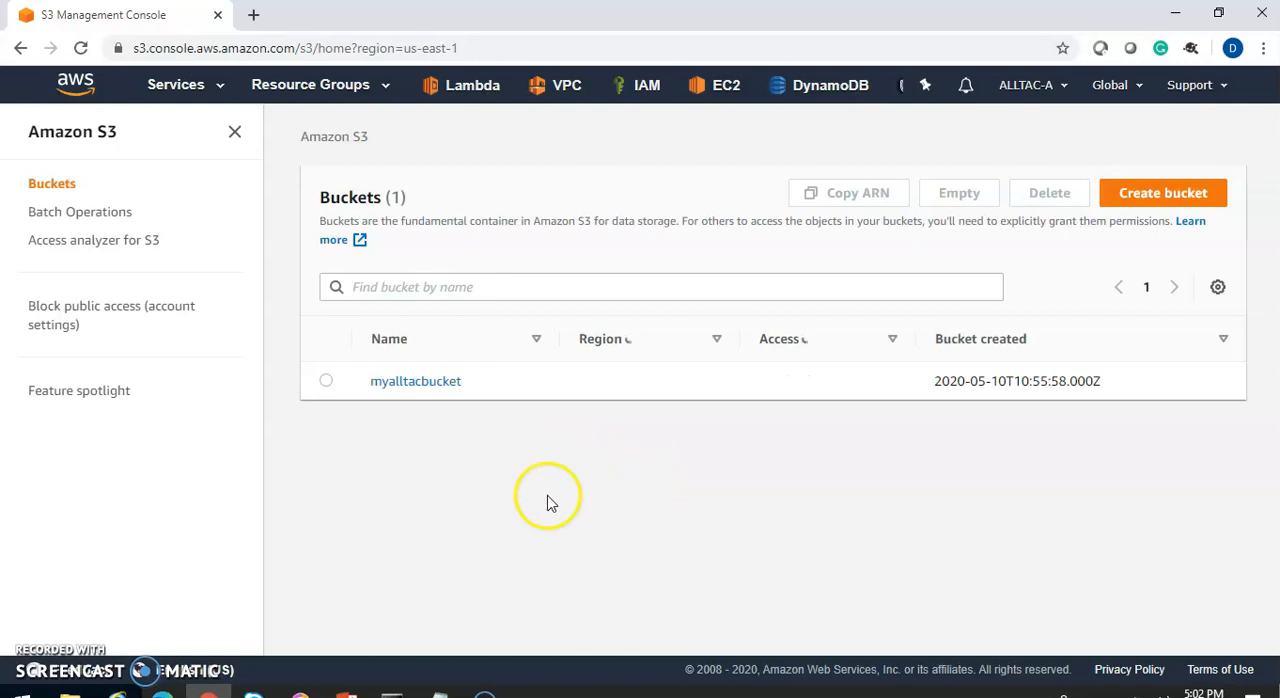
click(420, 385)
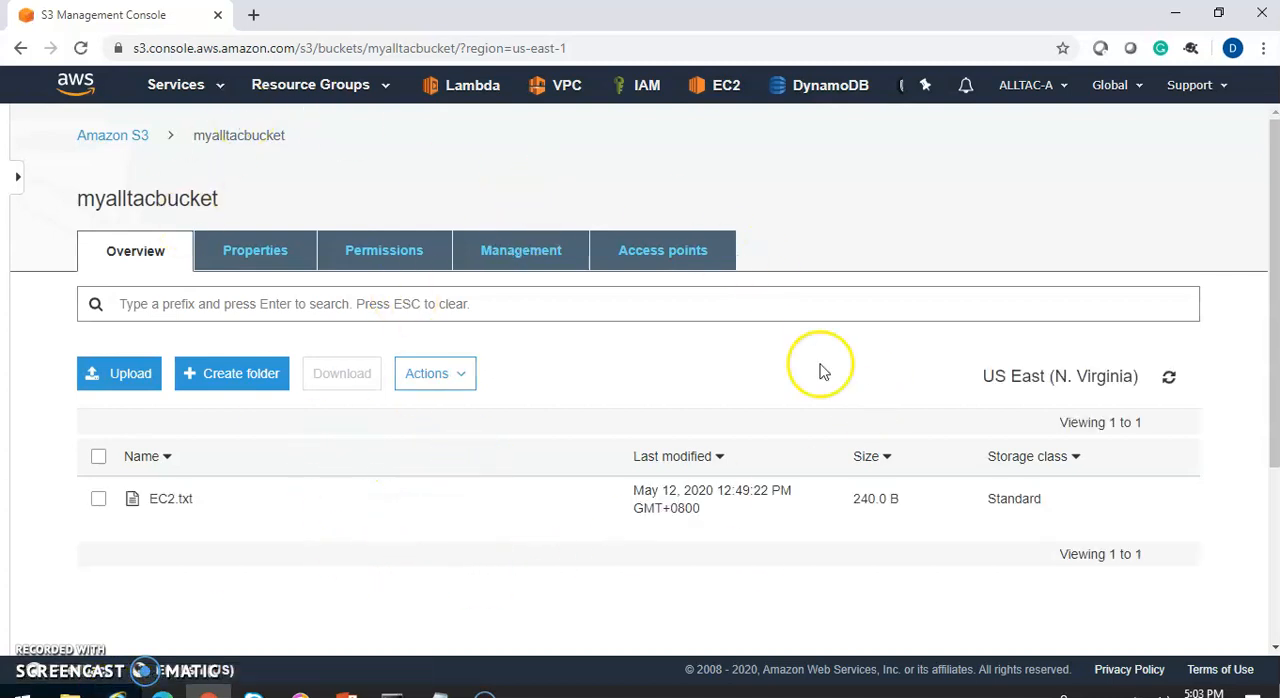
Review the S3 Bucket Policy cross account access slide in PowerPoint, and return to the bucket page in Chrome
key(alt+Tab)
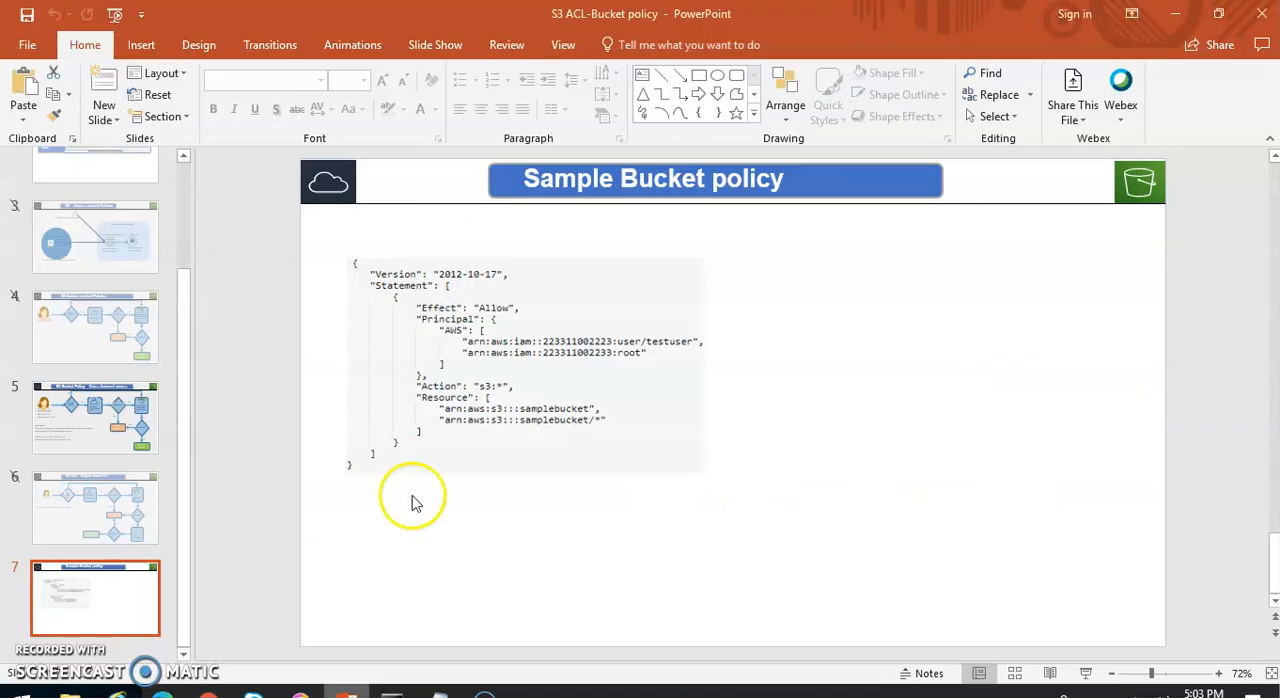
click(100, 420)
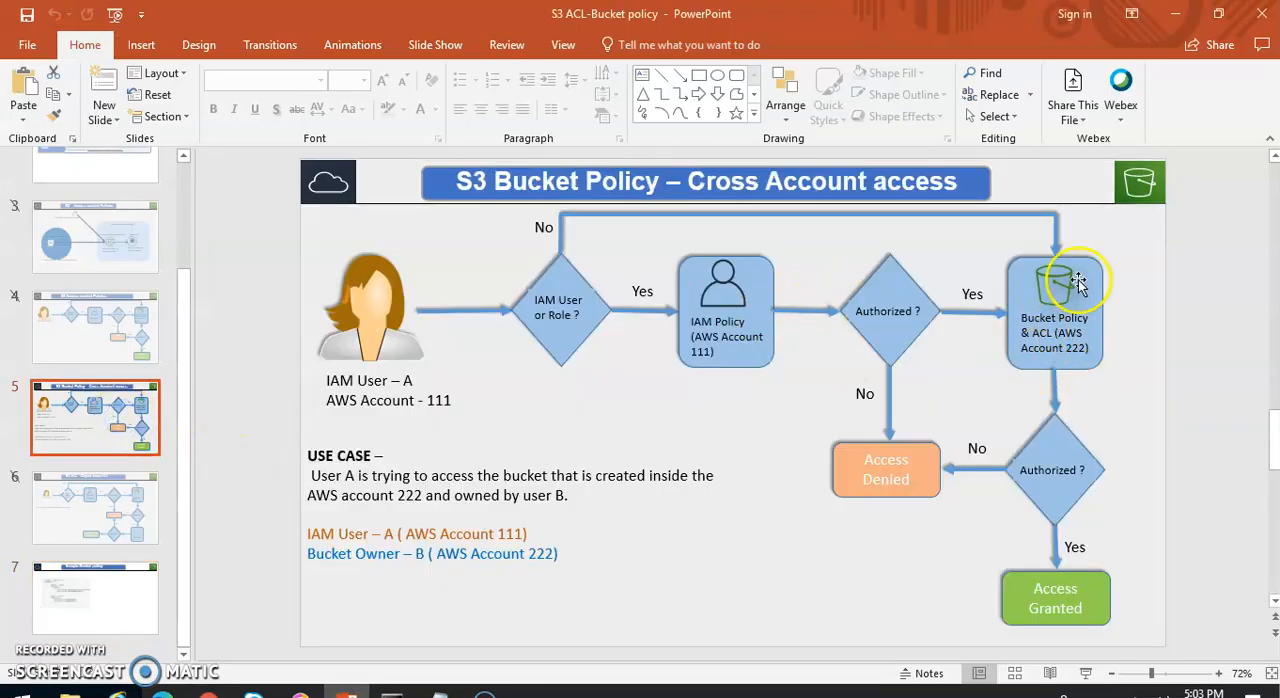
click(208, 690)
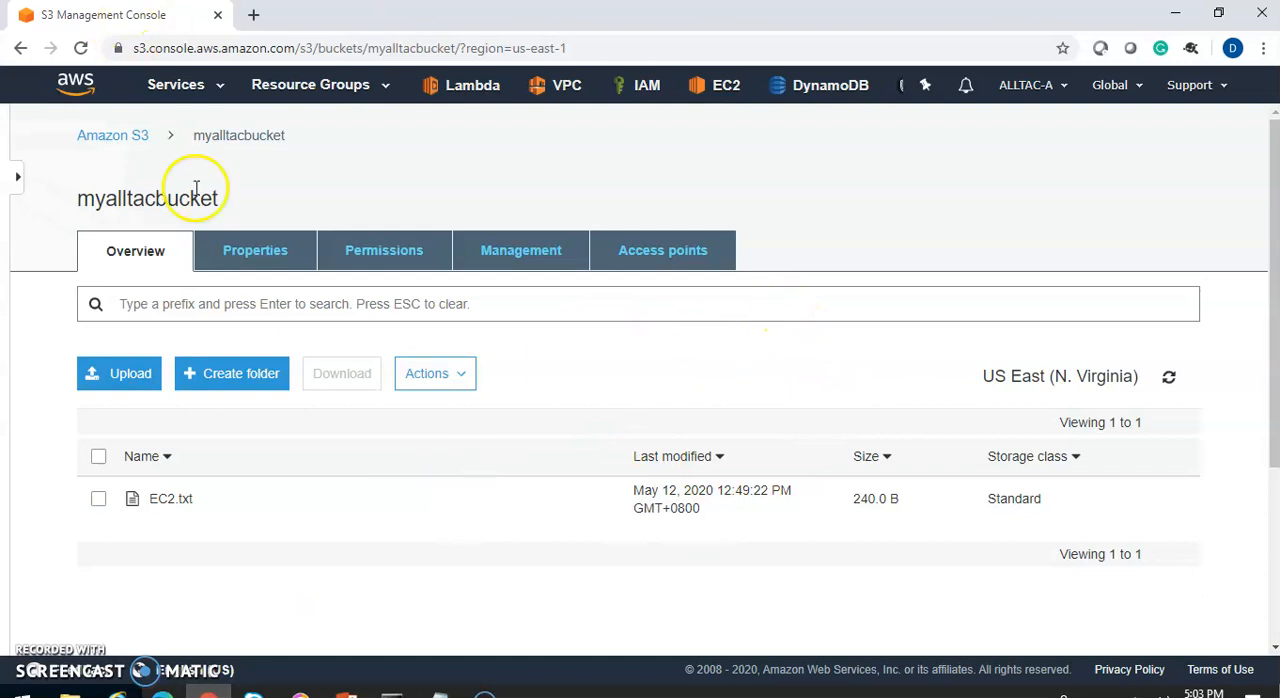
In the ALLTAC-B IAM console in Internet Explorer, start adding a user named allbucket with AWS Management Console access
click(76, 692)
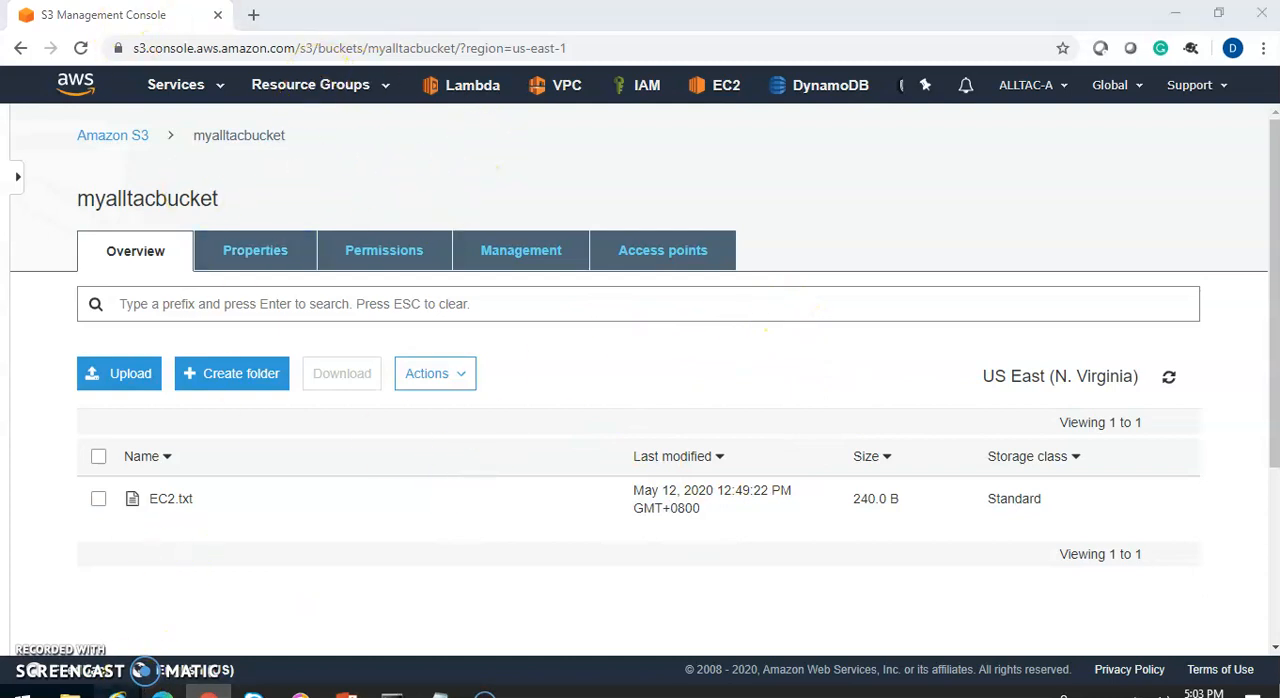
click(999, 113)
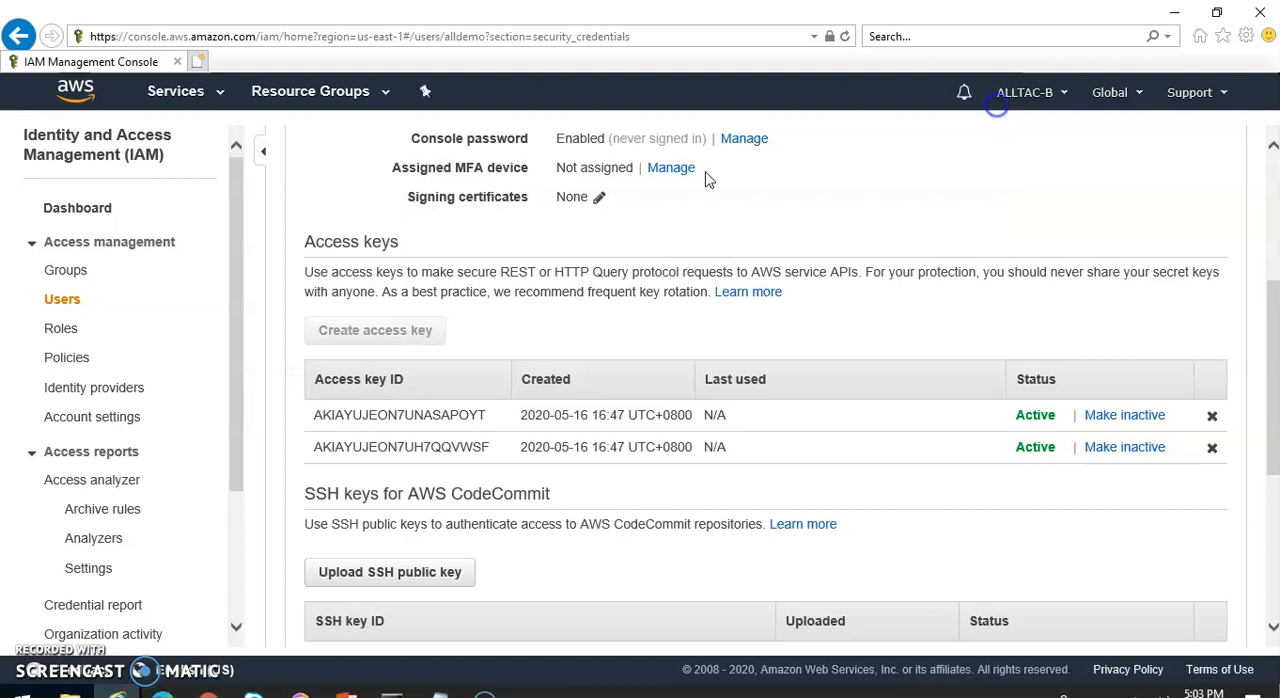
click(64, 300)
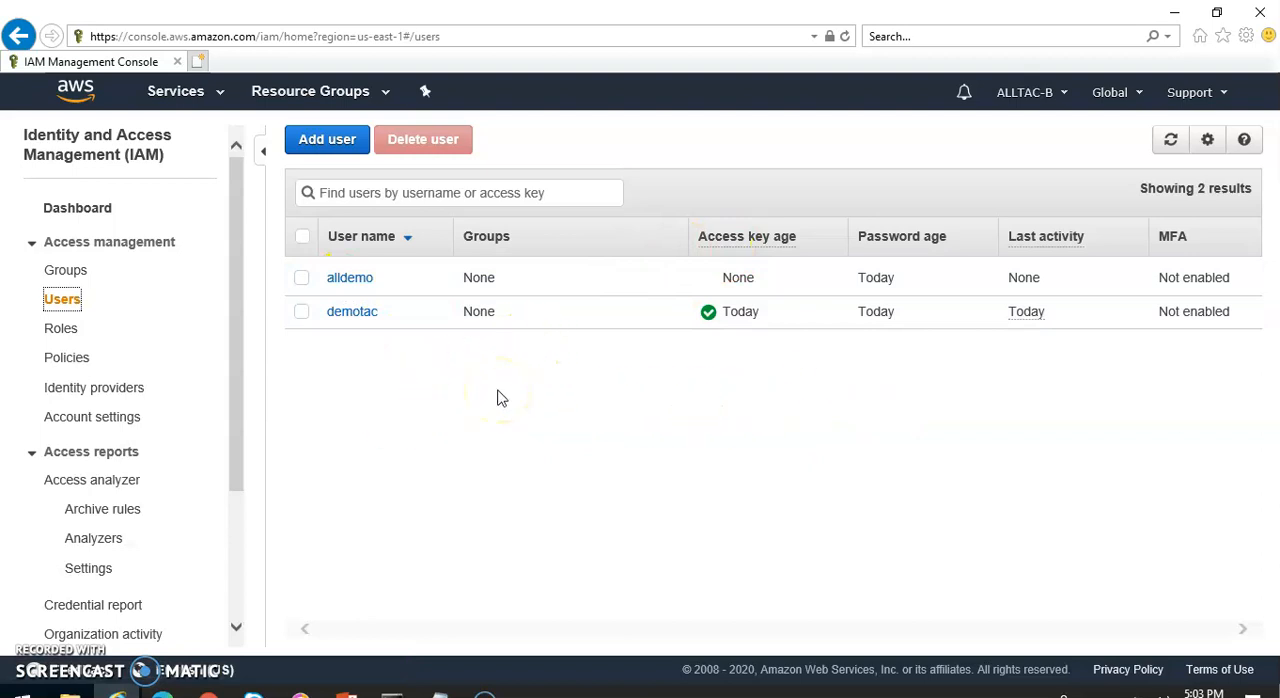
click(322, 141)
click(447, 295)
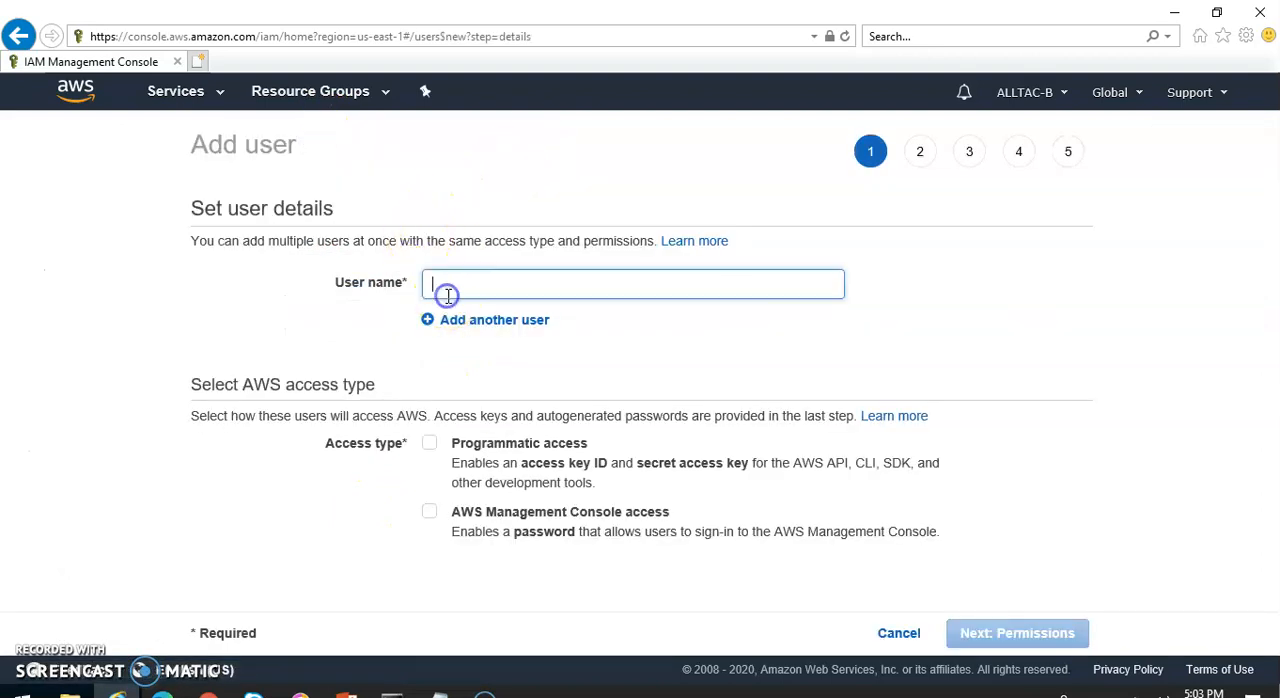
text(allb)
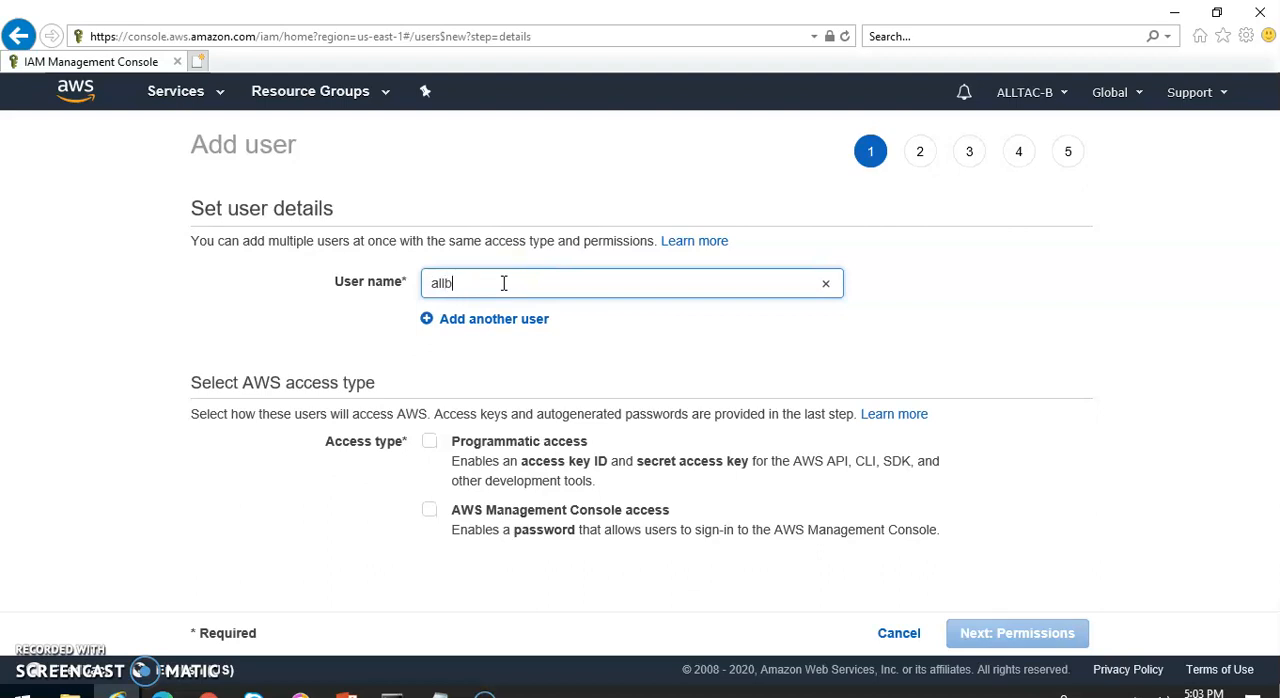
click(429, 510)
Enter a custom console password for the new user, turn off the required password reset and proceed to the permissions
drag(1275, 320, 1262, 380)
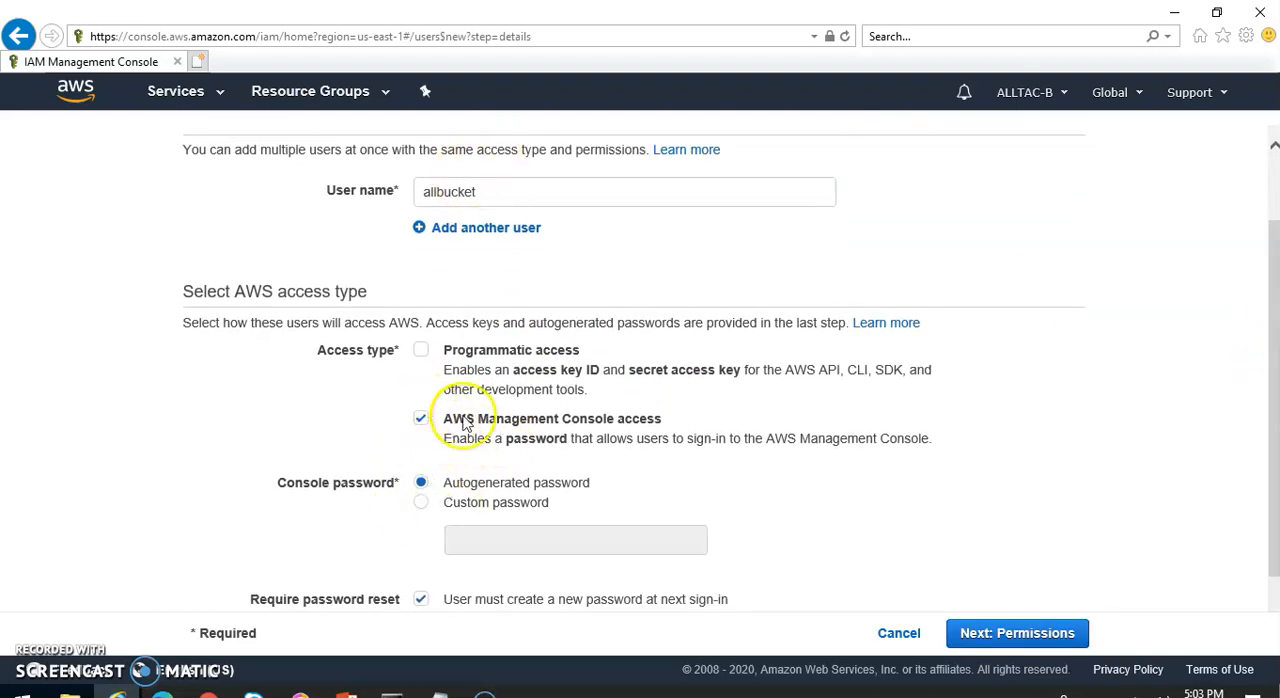
click(420, 503)
click(557, 546)
text(a)
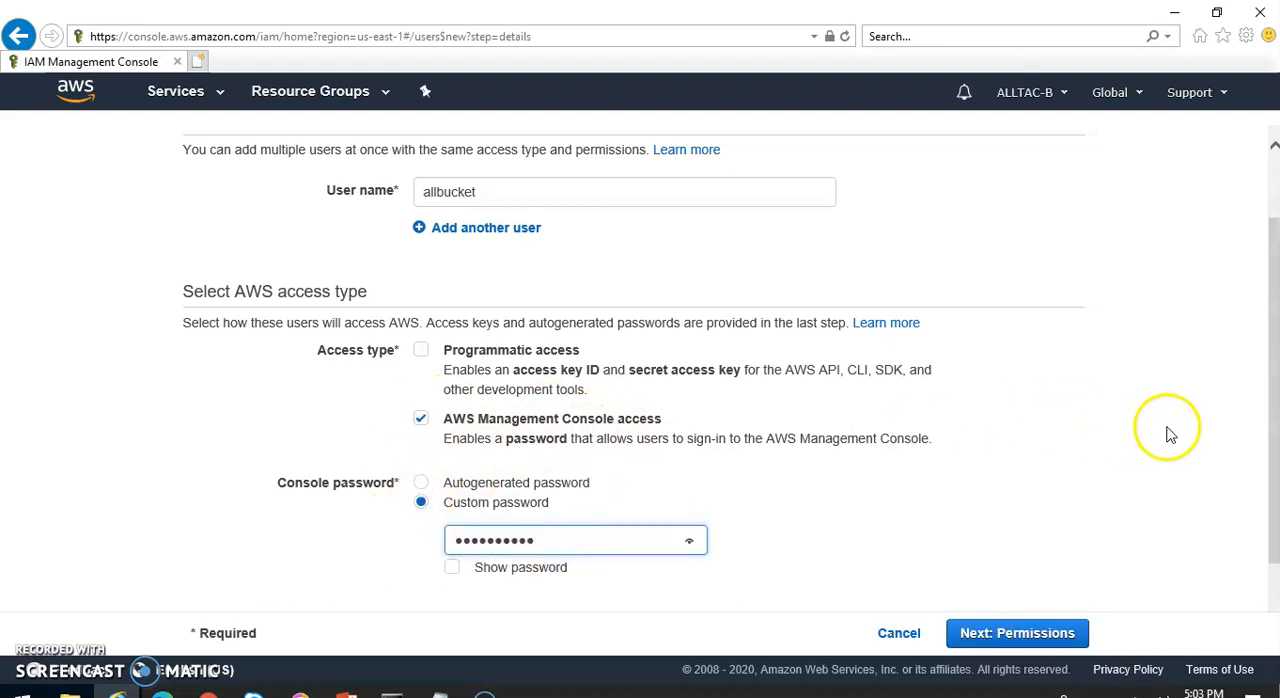
drag(1273, 426, 1273, 478)
click(422, 543)
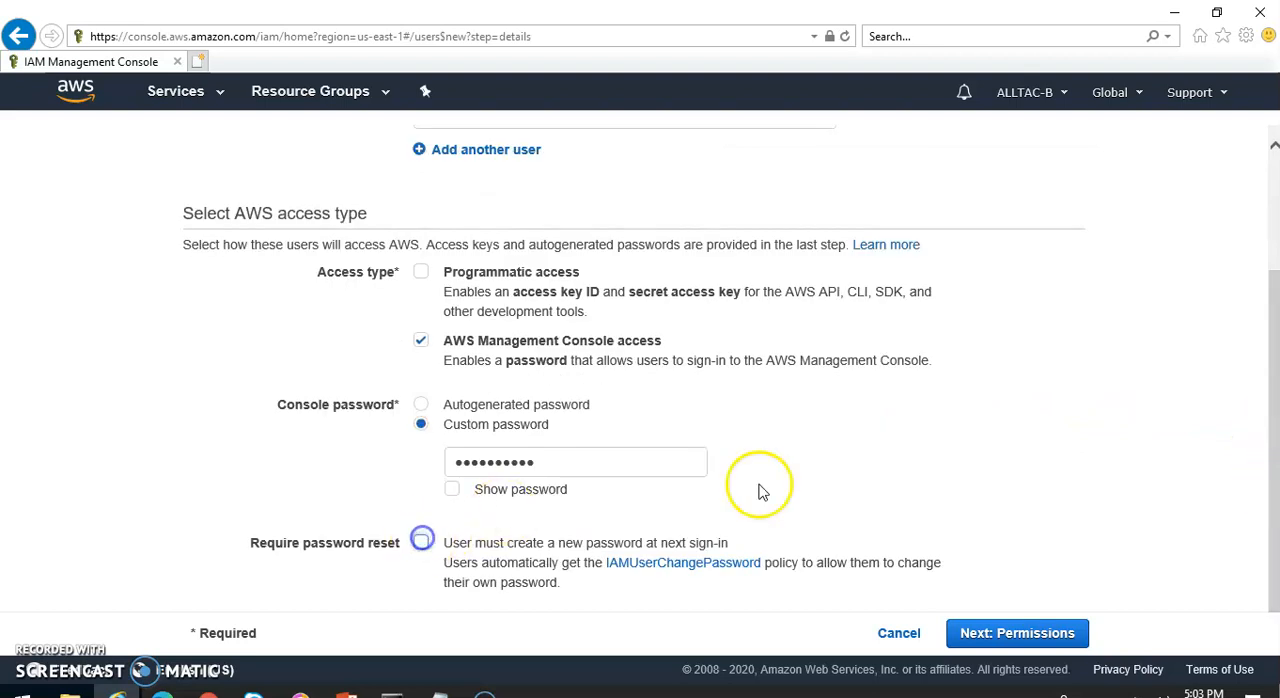
click(982, 632)
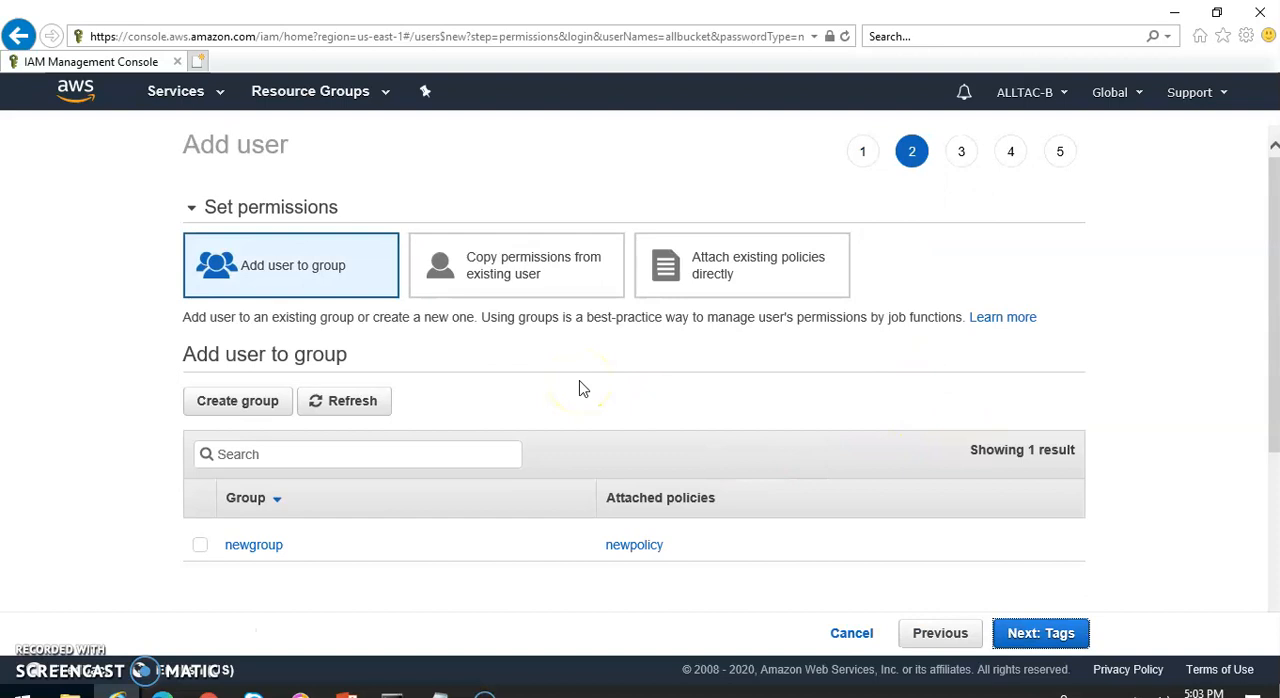
Attach the existing AmazonS3ReadOnlyAccess policy directly, skip the tags and finish creating the user
click(746, 262)
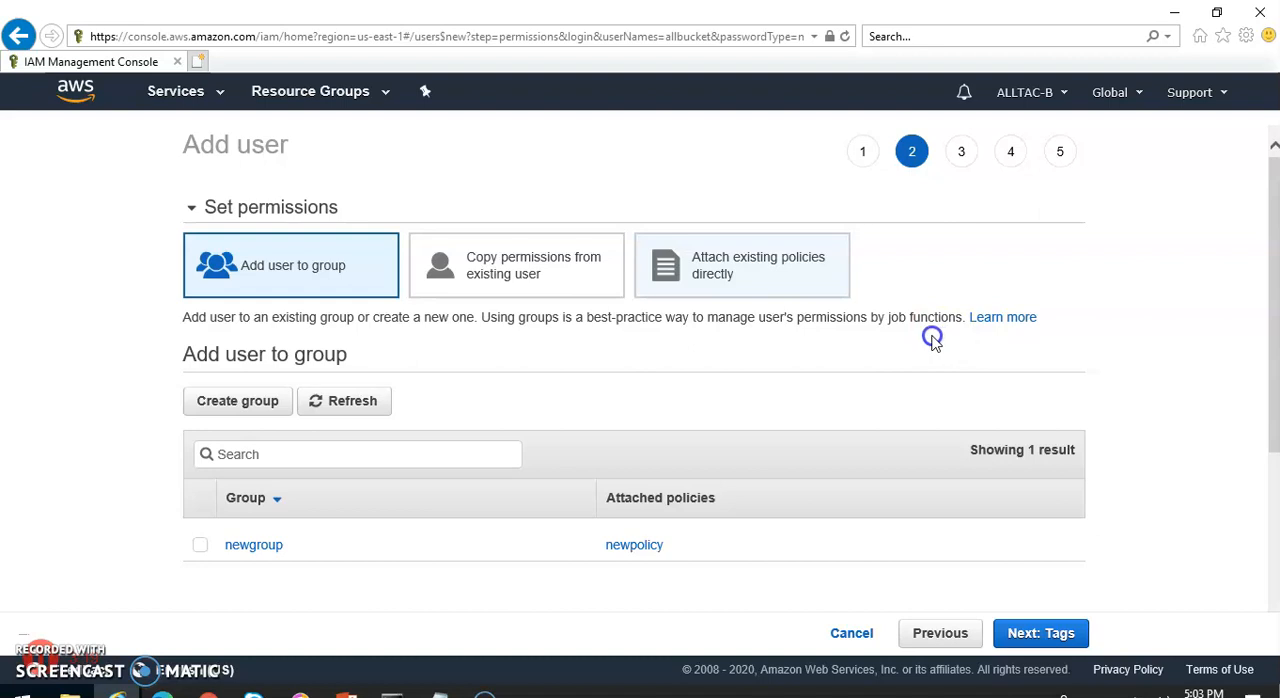
click(399, 376)
text(S3Re)
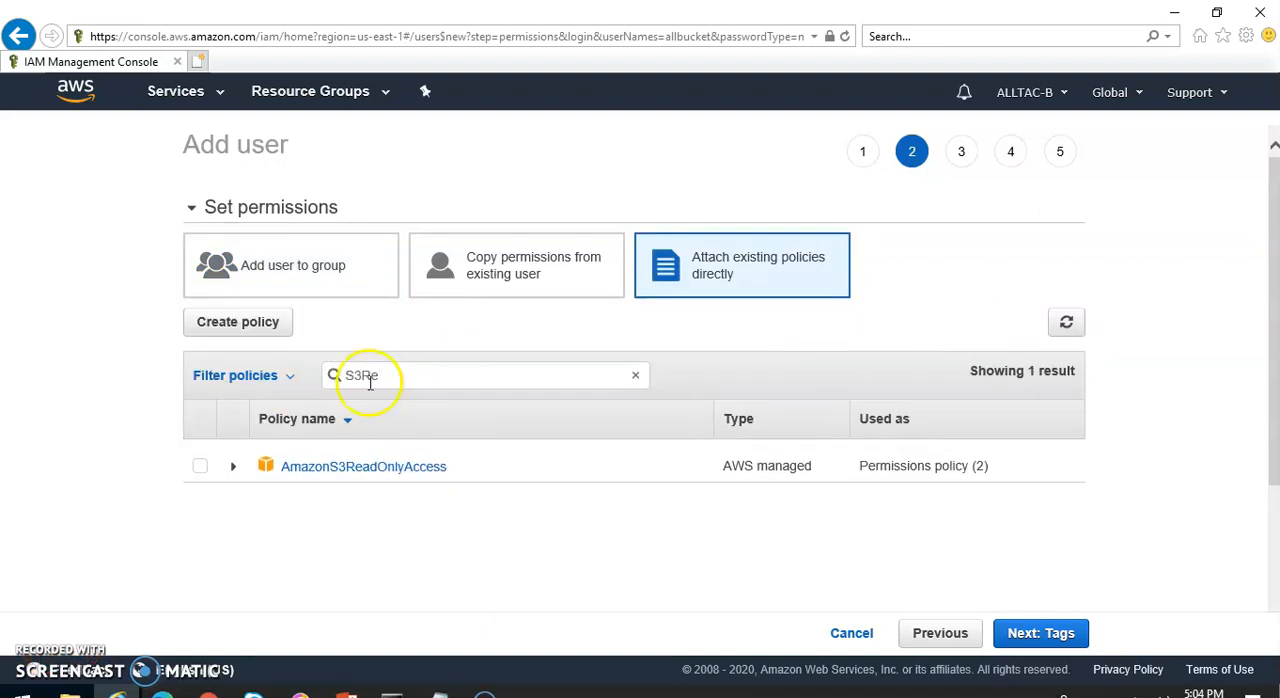
click(197, 467)
click(1025, 630)
click(1023, 633)
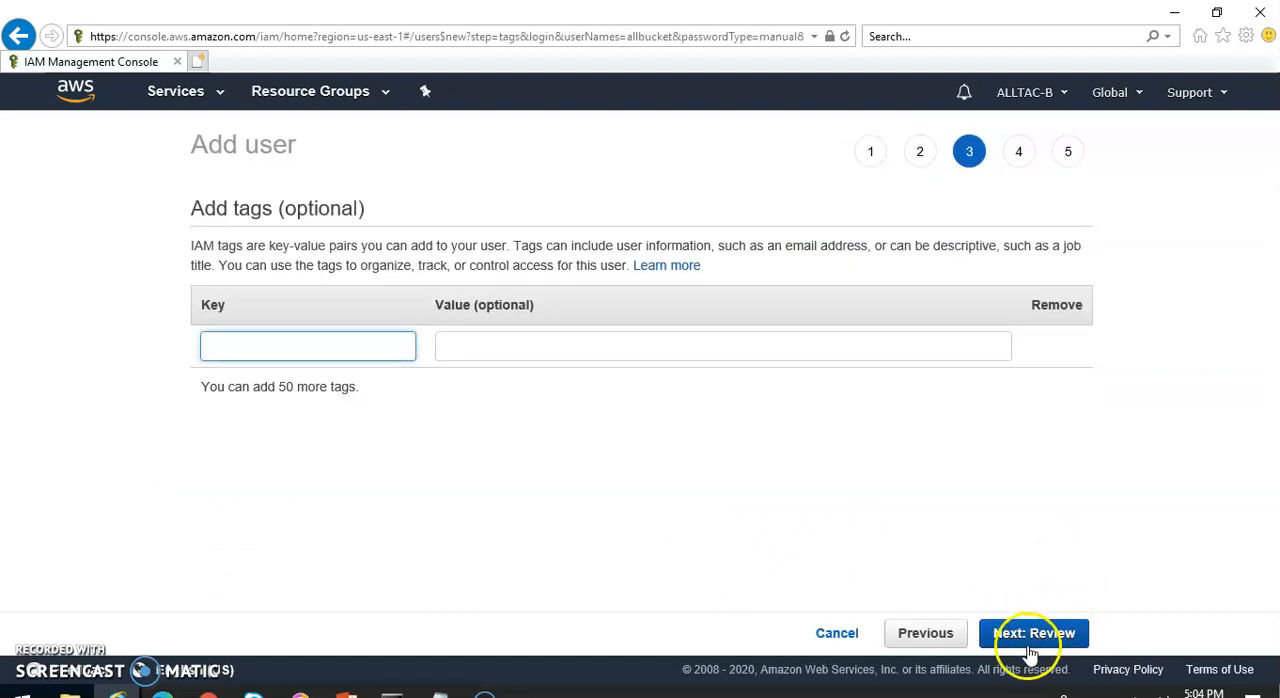
click(1044, 634)
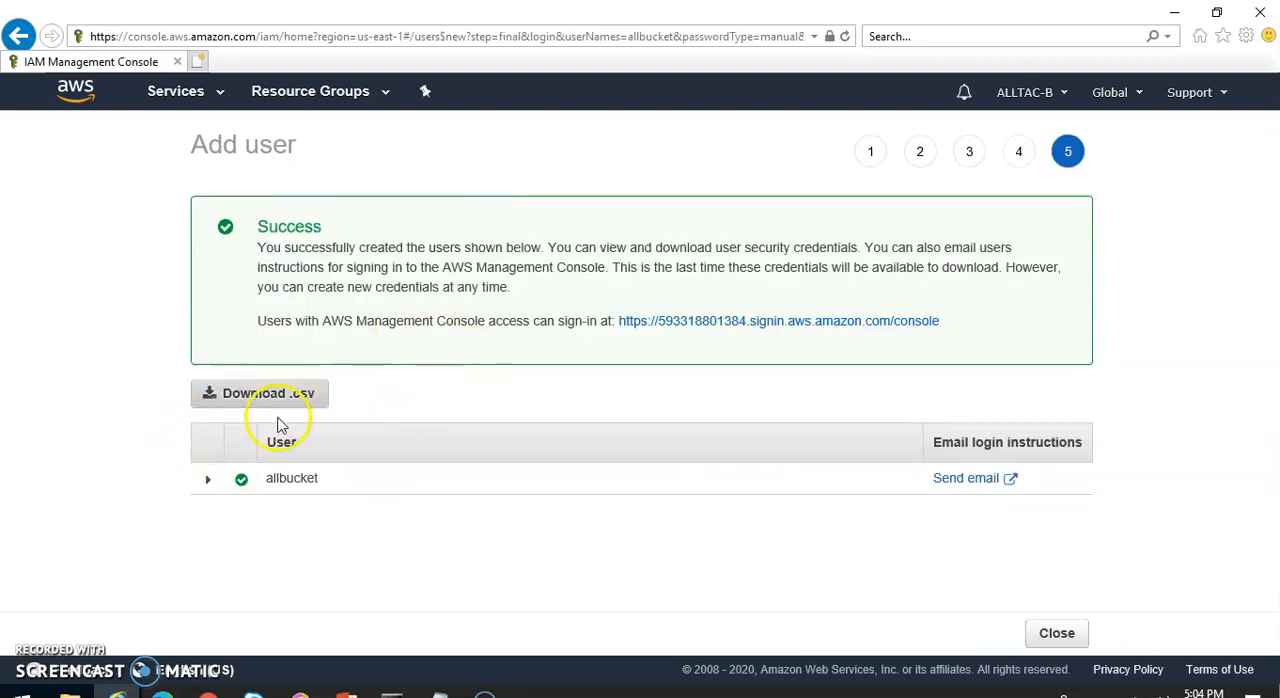
click(1057, 633)
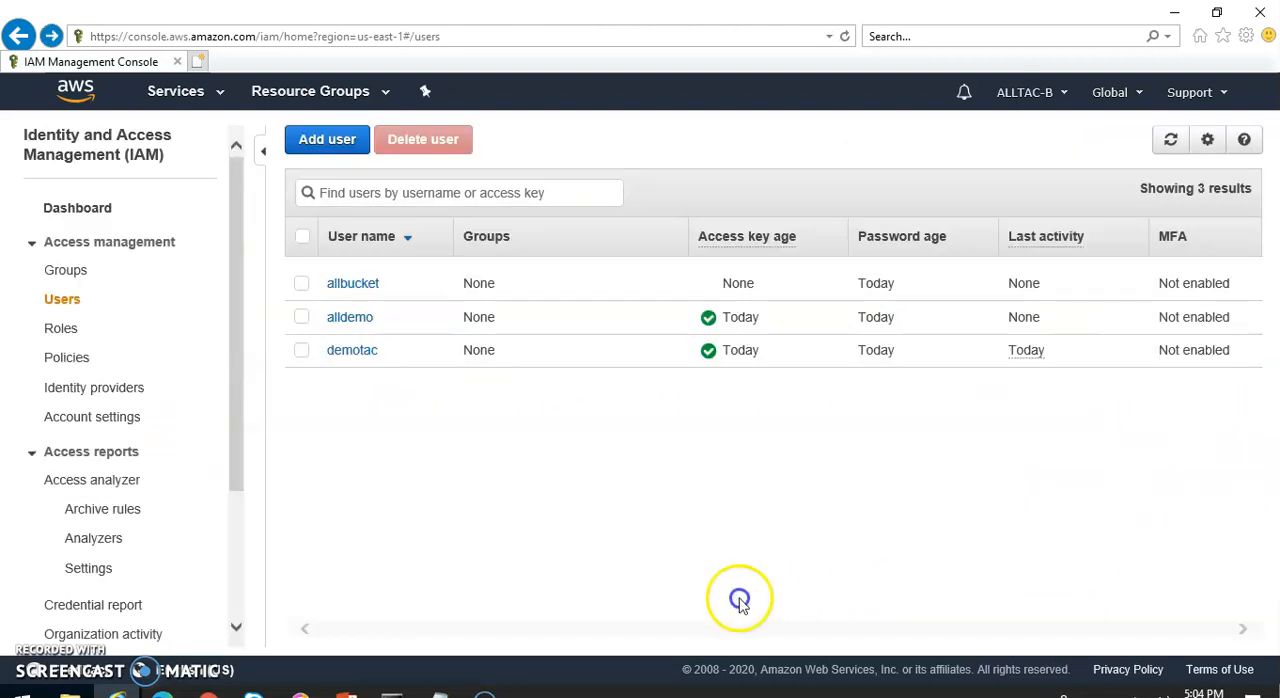
Open the security credentials of user allbucket and create an access key
click(345, 285)
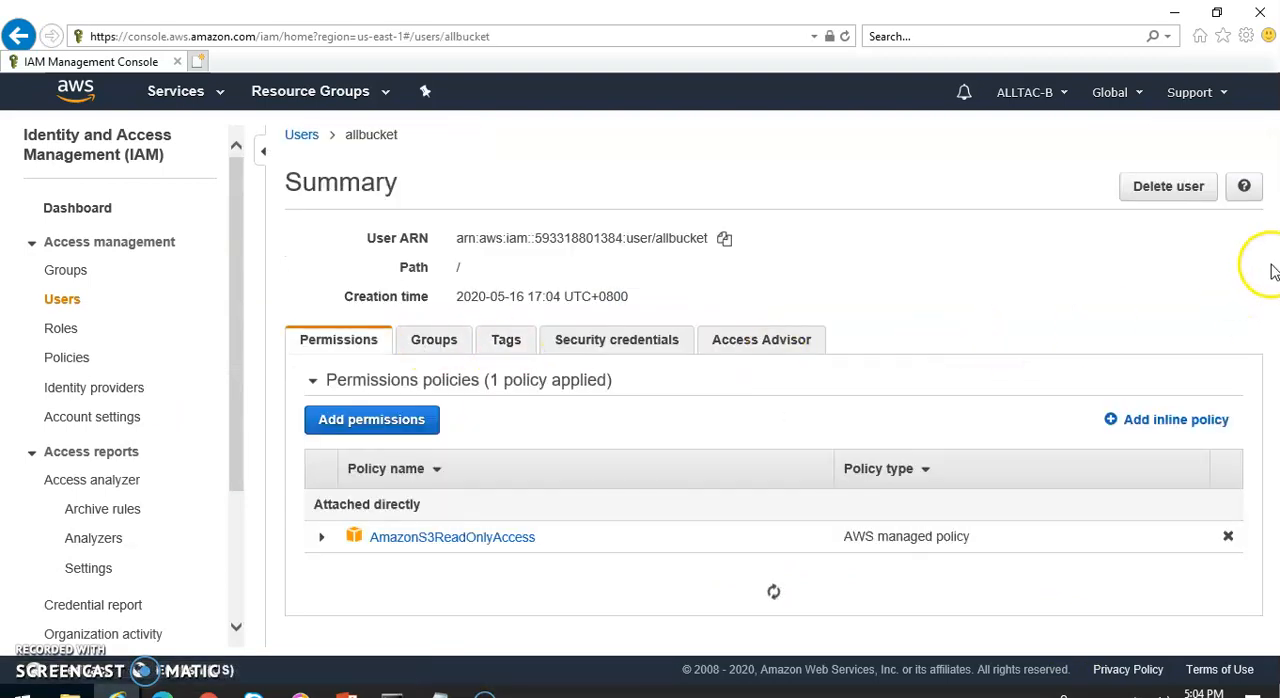
click(627, 346)
scroll(931, 278, down, 2)
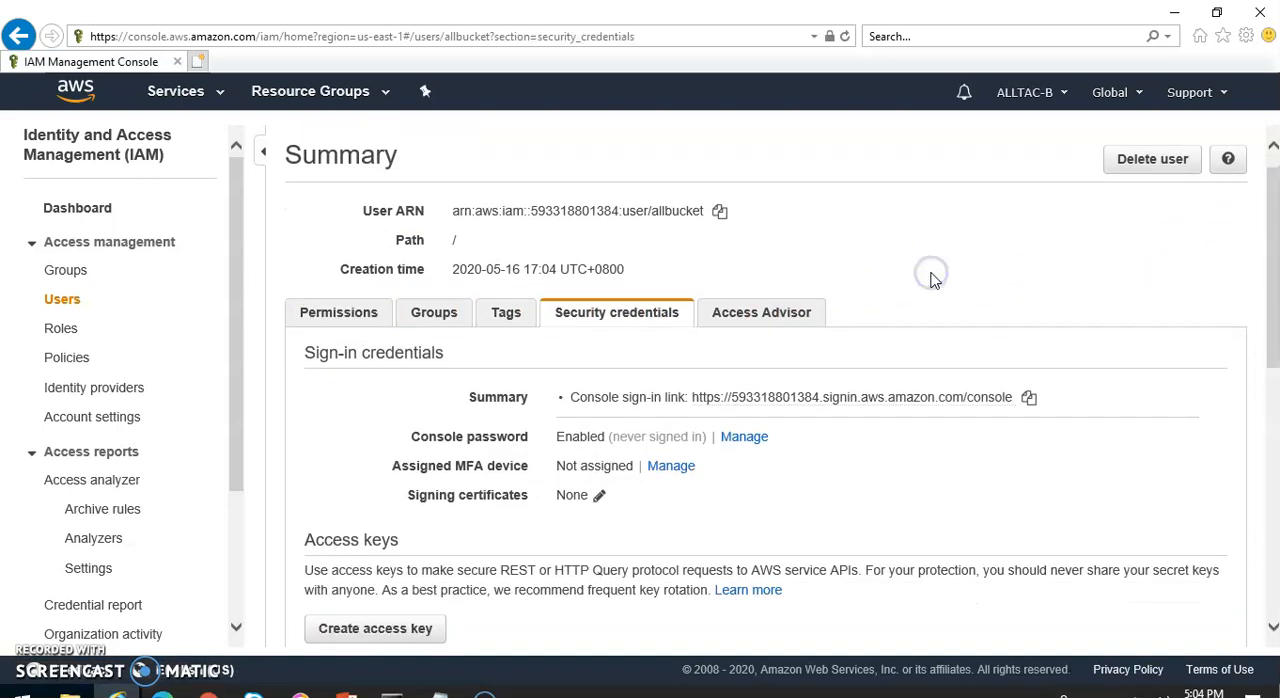
mouse_move(1275, 260)
mouse_down()
mouse_move(1271, 334)
mouse_move(1245, 405)
mouse_move(1268, 326)
mouse_move(1257, 263)
mouse_up()
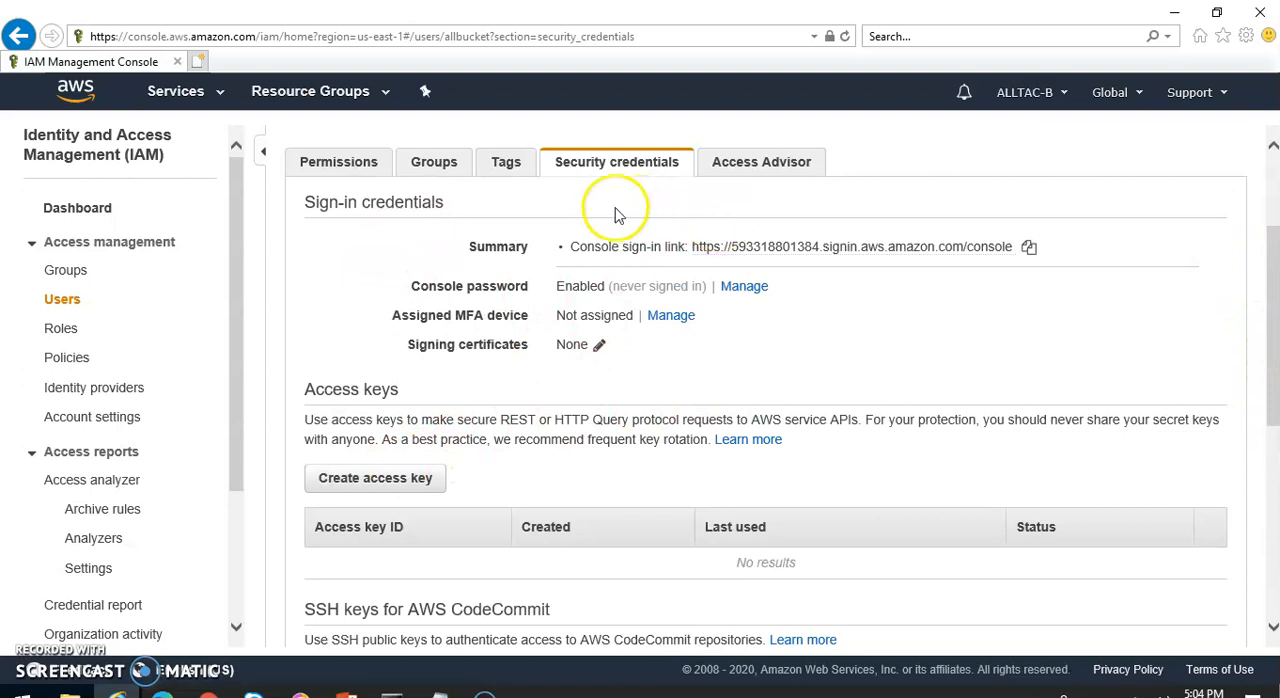
click(420, 479)
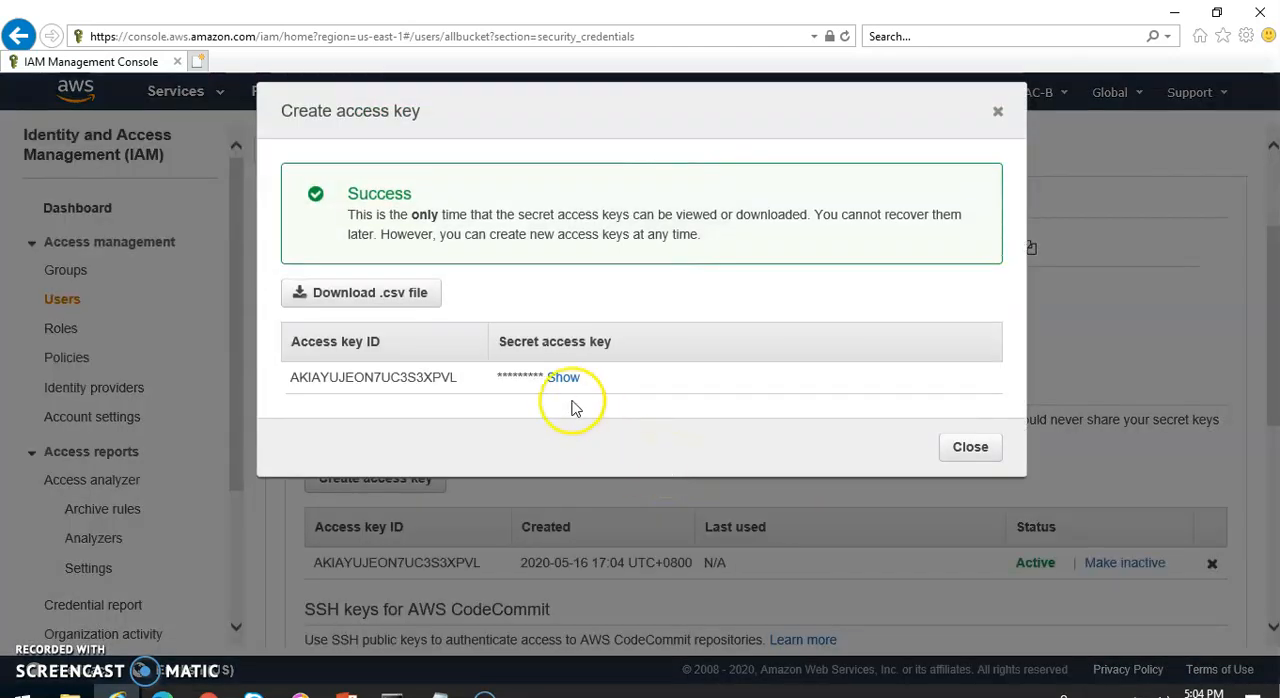
Reveal the new secret access key and paste it over the old secret key in the Notepad note
click(561, 380)
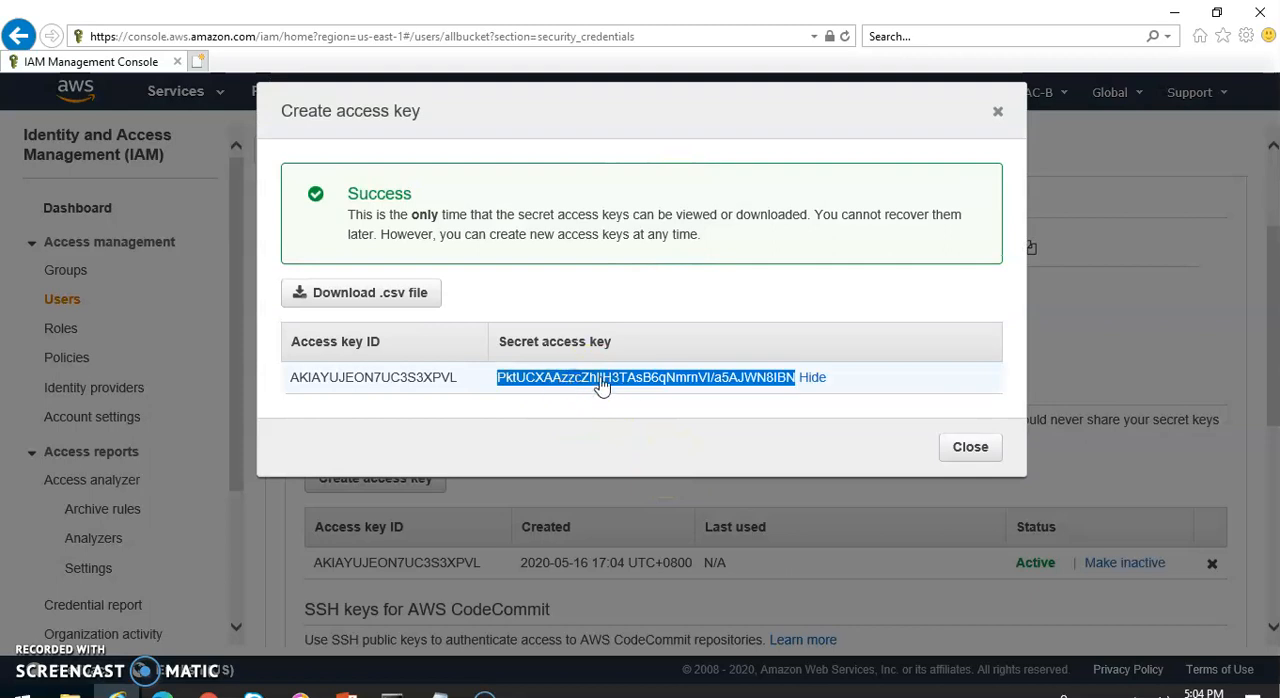
click(440, 690)
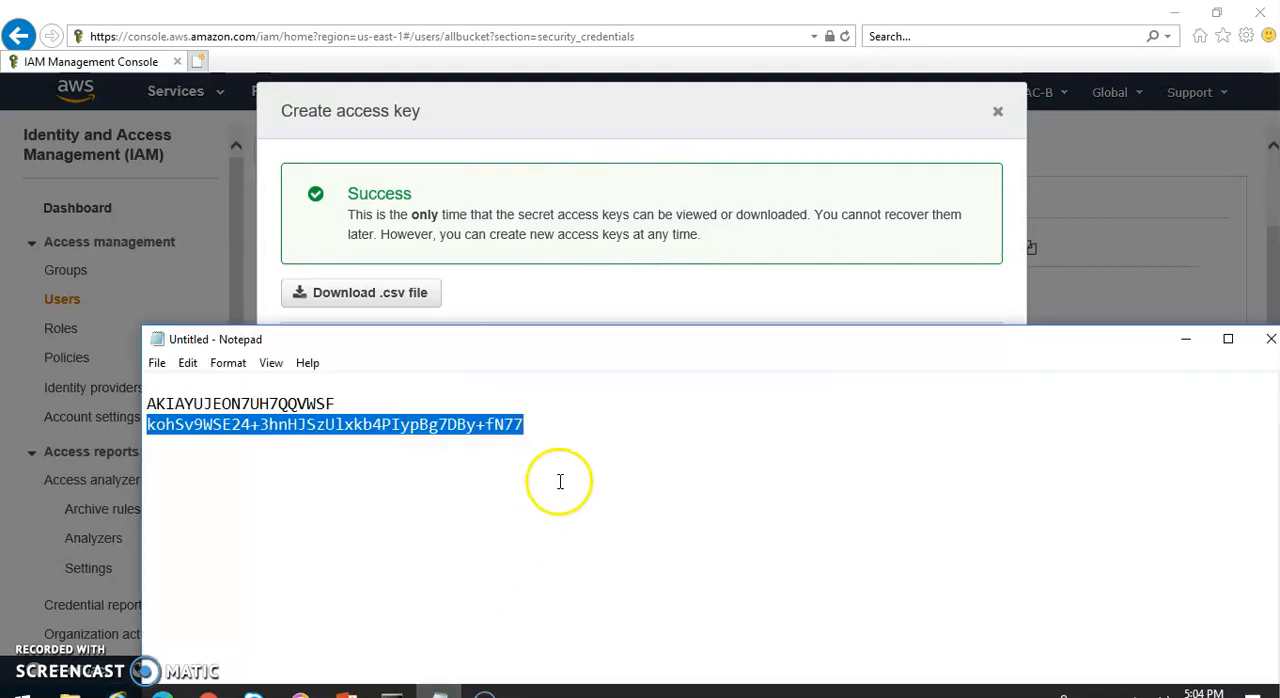
text(\)
key(ctrl+v)
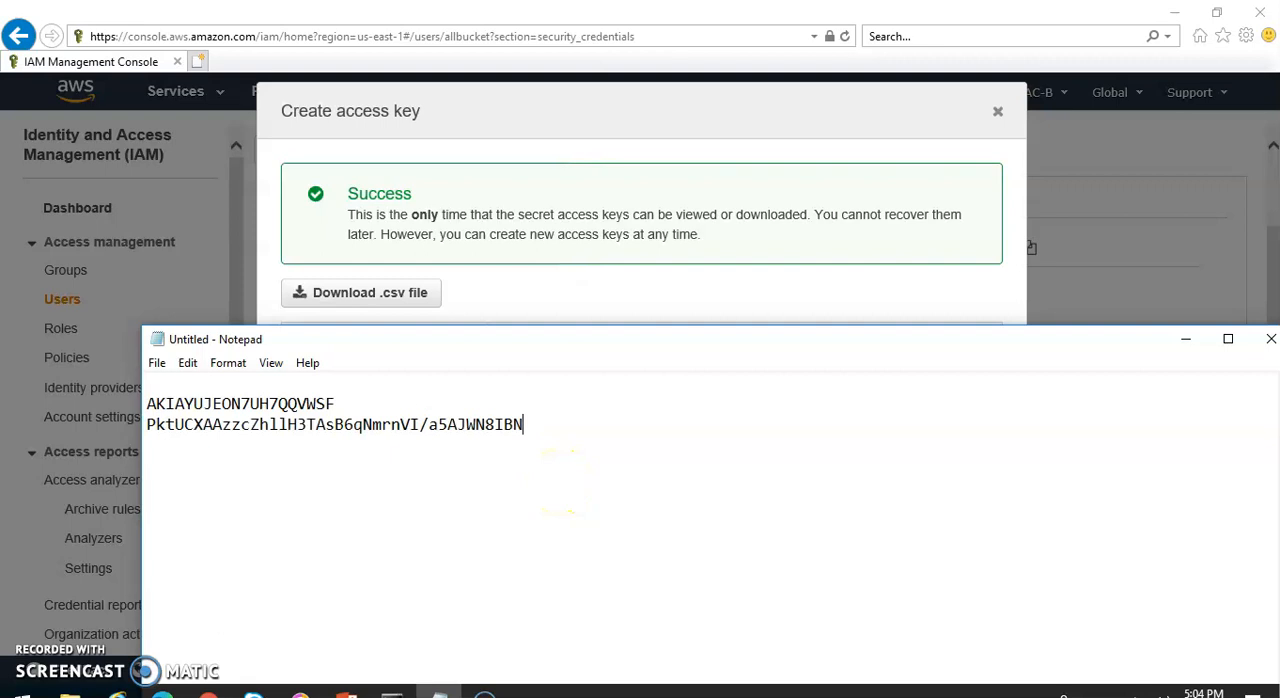
Replace the old access key ID in the Notepad note with the newly created access key ID
drag(345, 404, 90, 388)
key(BackSpace)
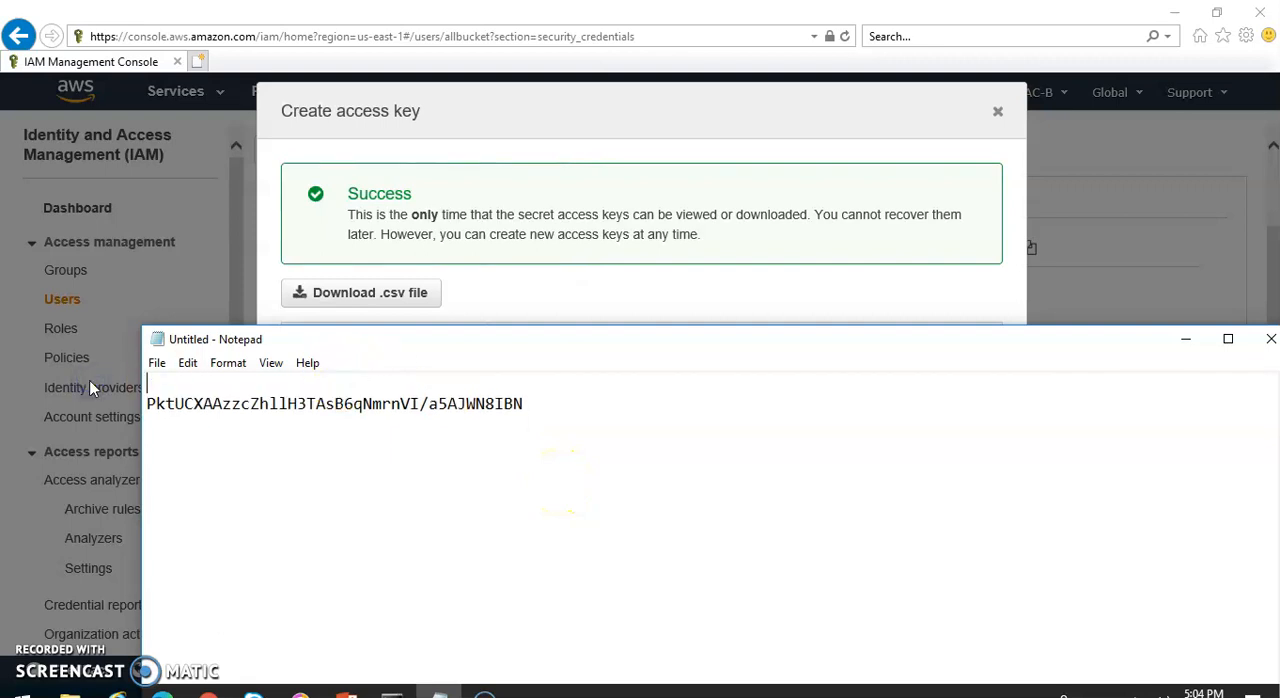
click(520, 127)
drag(300, 390, 458, 390)
key(ctrl+c)
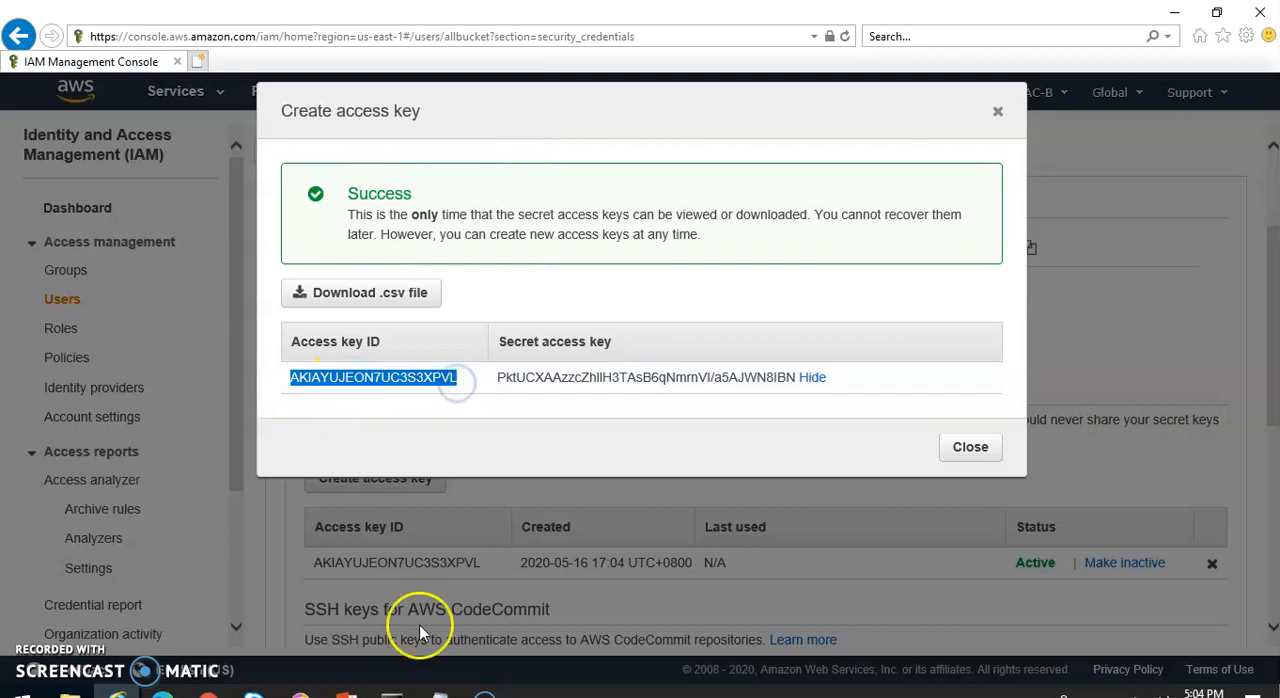
click(440, 690)
key(ctrl+v)
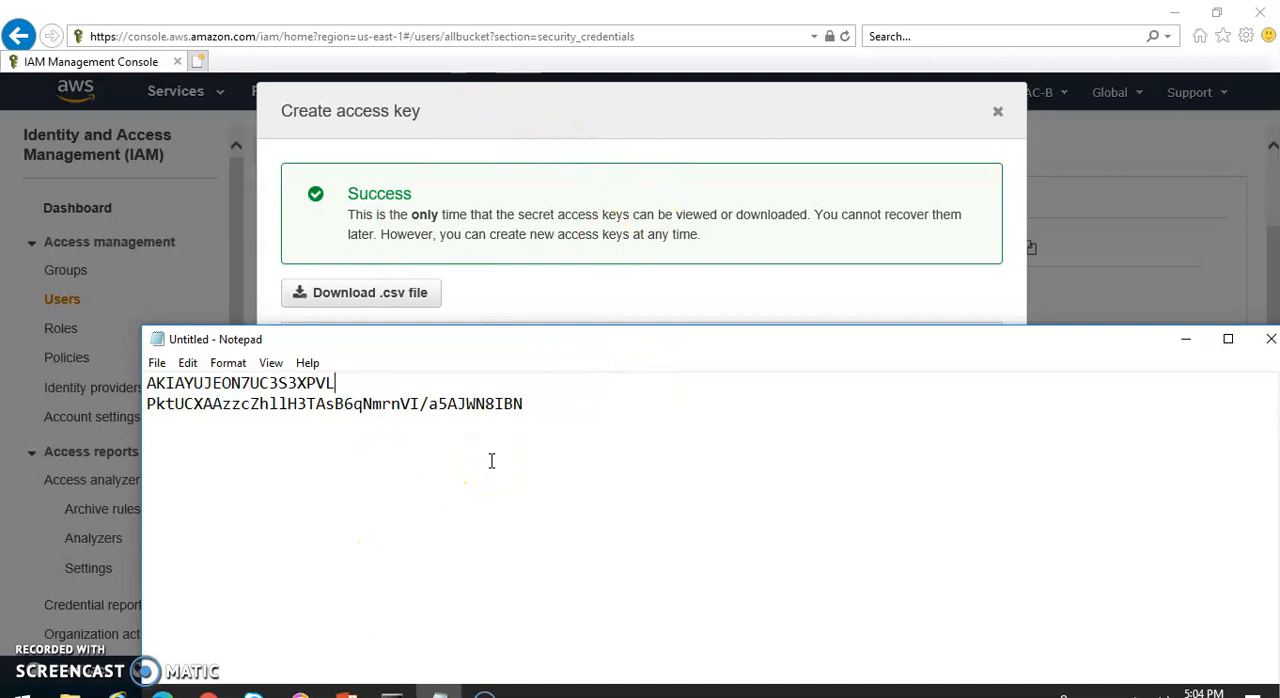
Close the access key dialog and switch back to myalltacbucket in the S3 console in Chrome
click(480, 115)
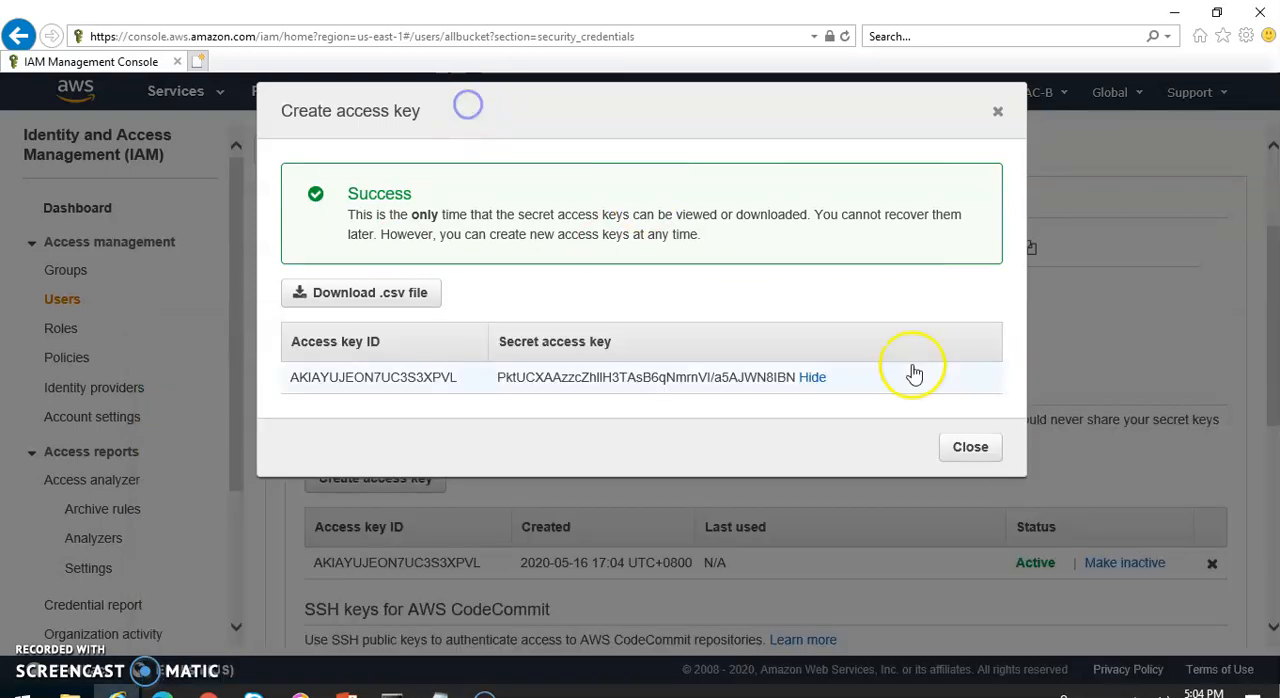
click(970, 450)
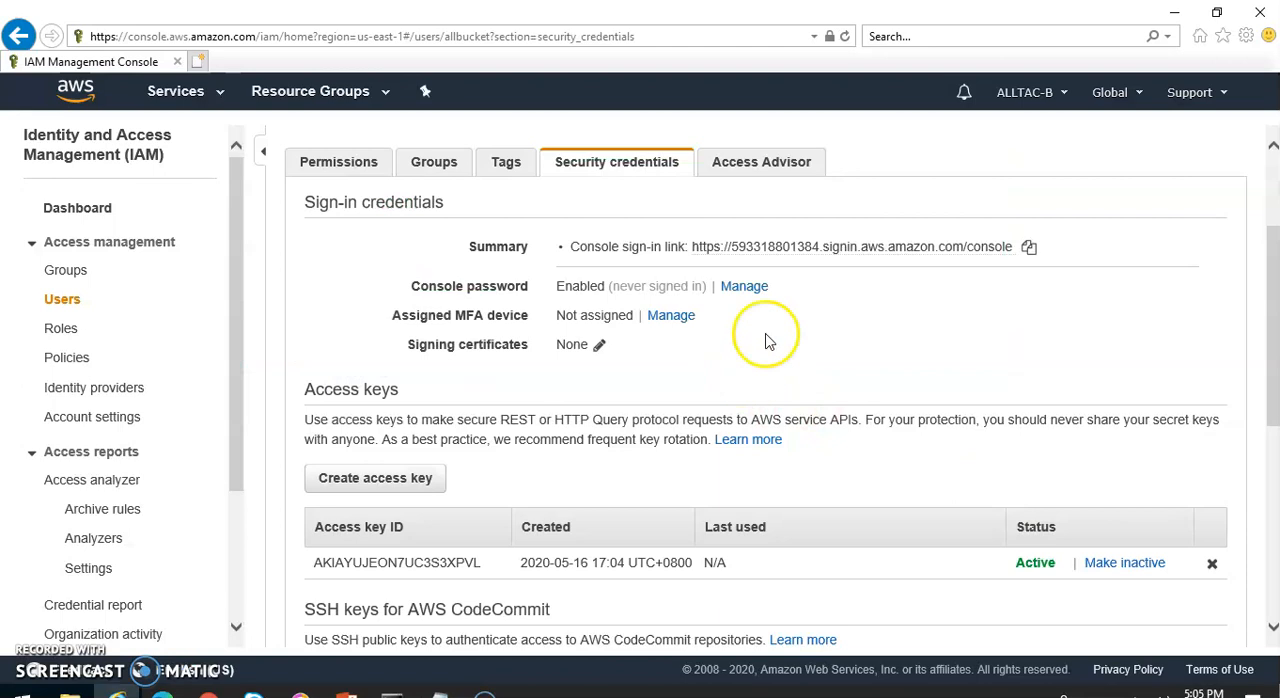
drag(1275, 283, 1257, 209)
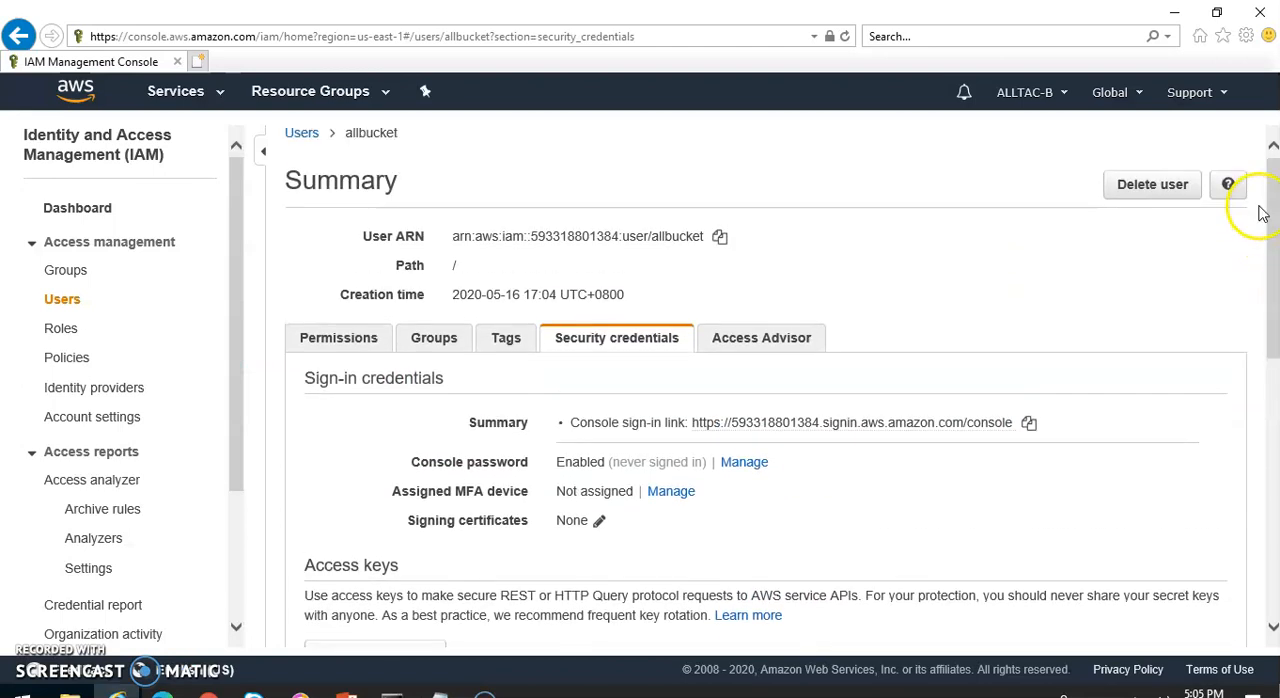
click(208, 694)
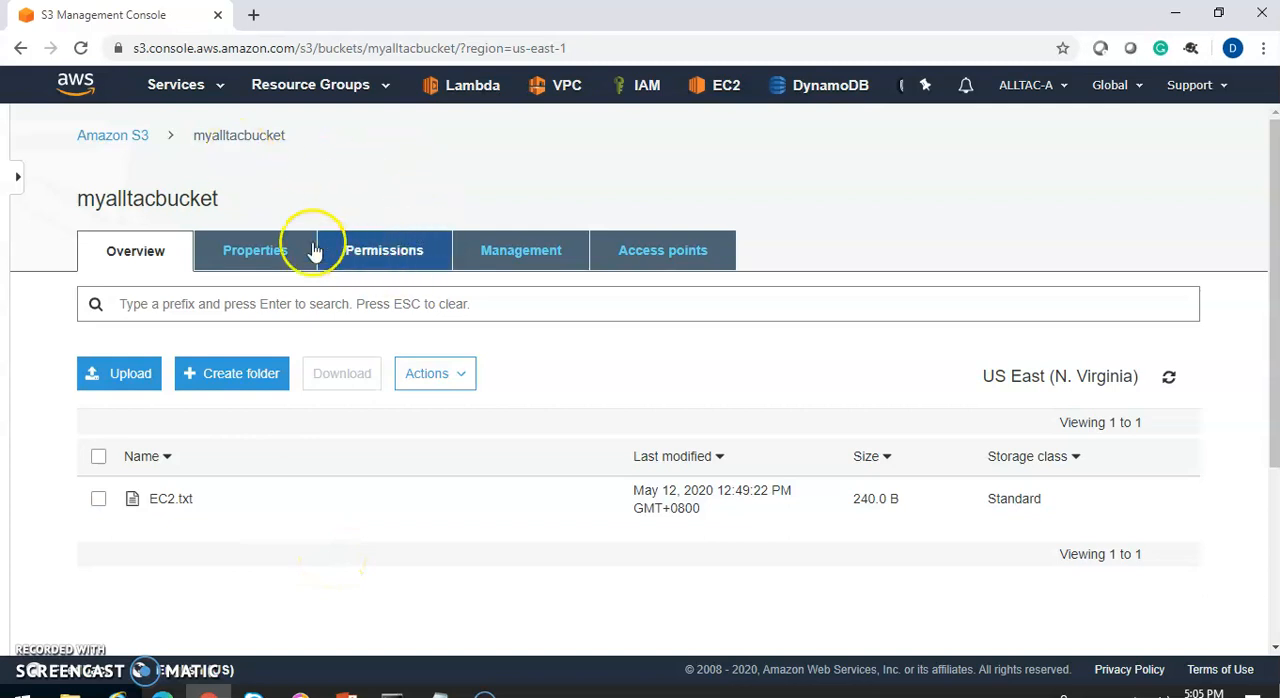
Open the bucket policy in the permissions of myalltacbucket and highlight the account ID in the root principal ARN
click(398, 248)
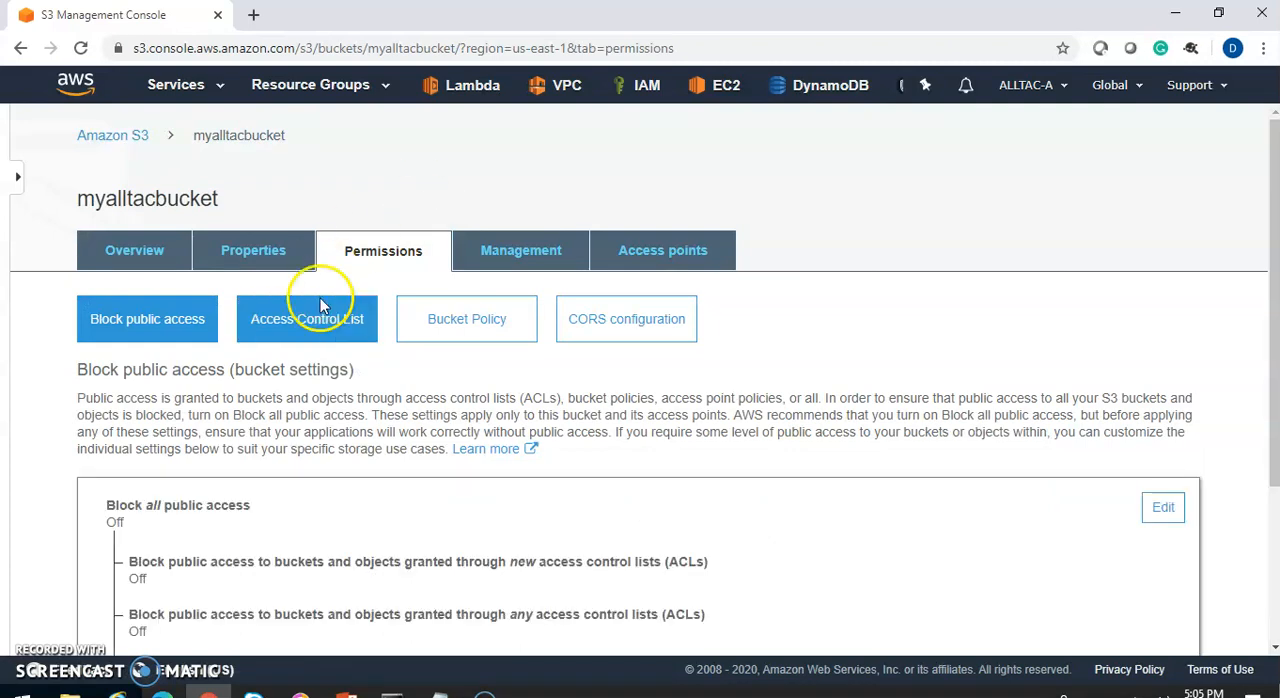
click(429, 318)
drag(1257, 200, 1246, 349)
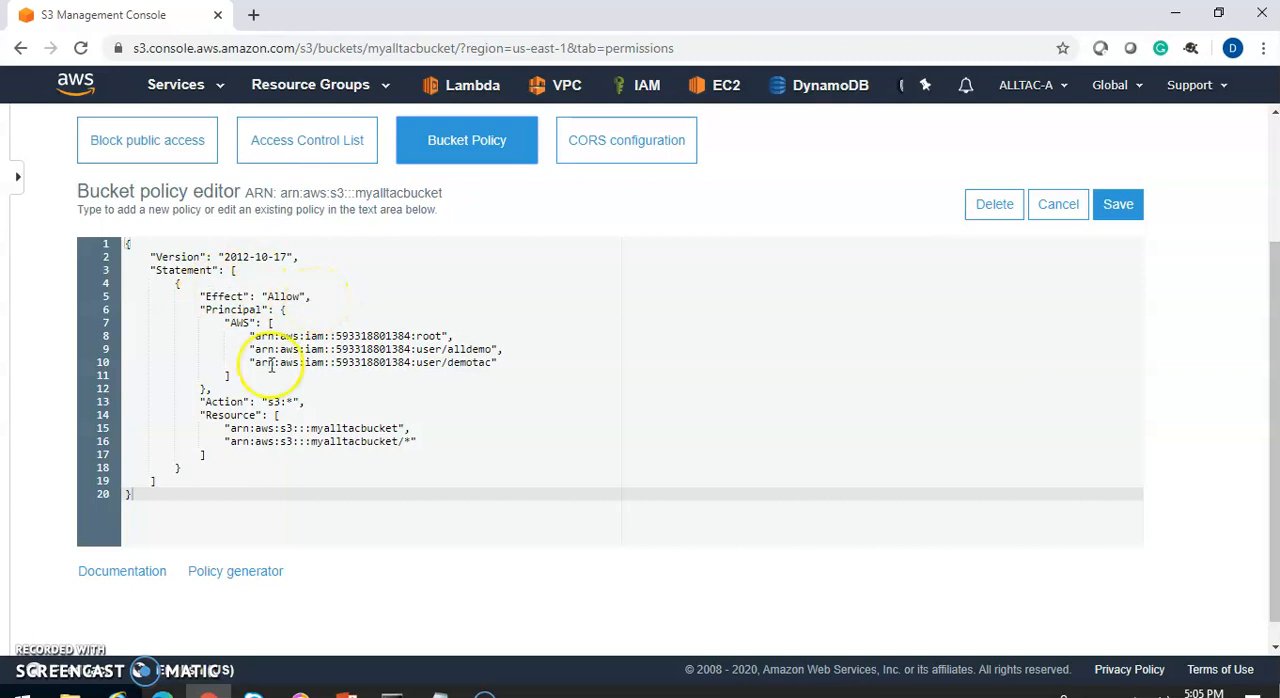
drag(336, 337, 381, 337)
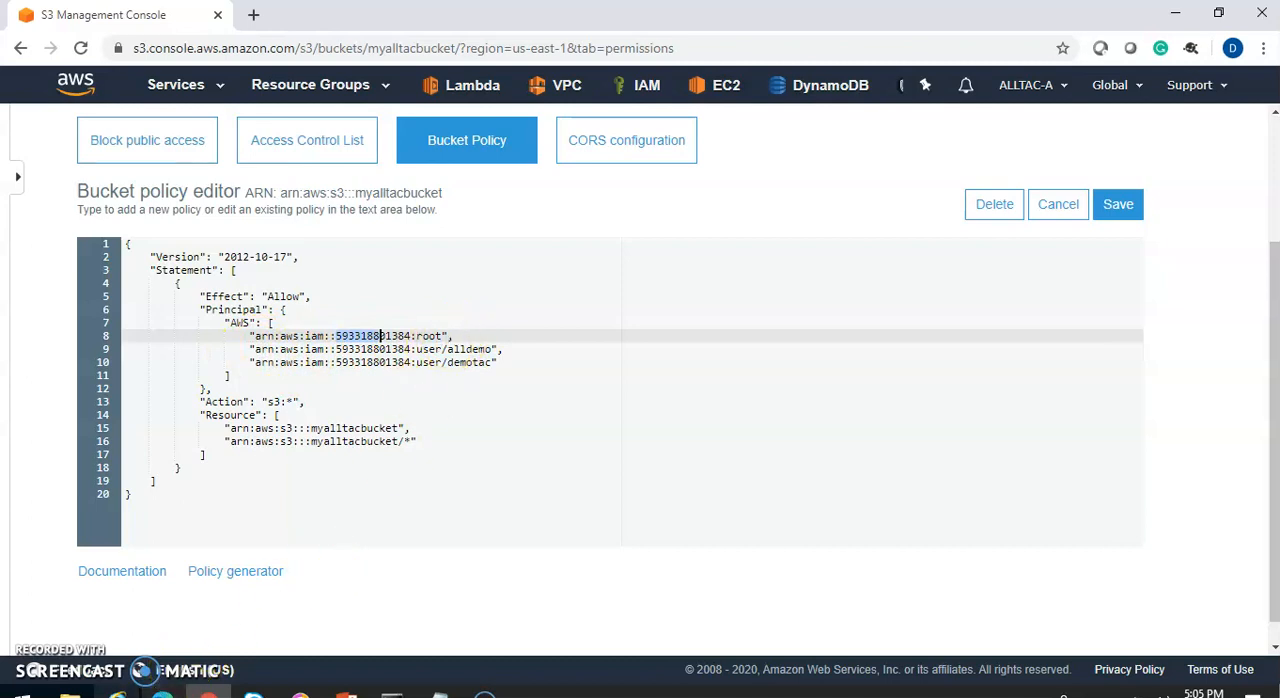
Check the name and ARN of user allbucket in the ALLTAC-B IAM console in Internet Explorer, and return to Chrome
click(118, 690)
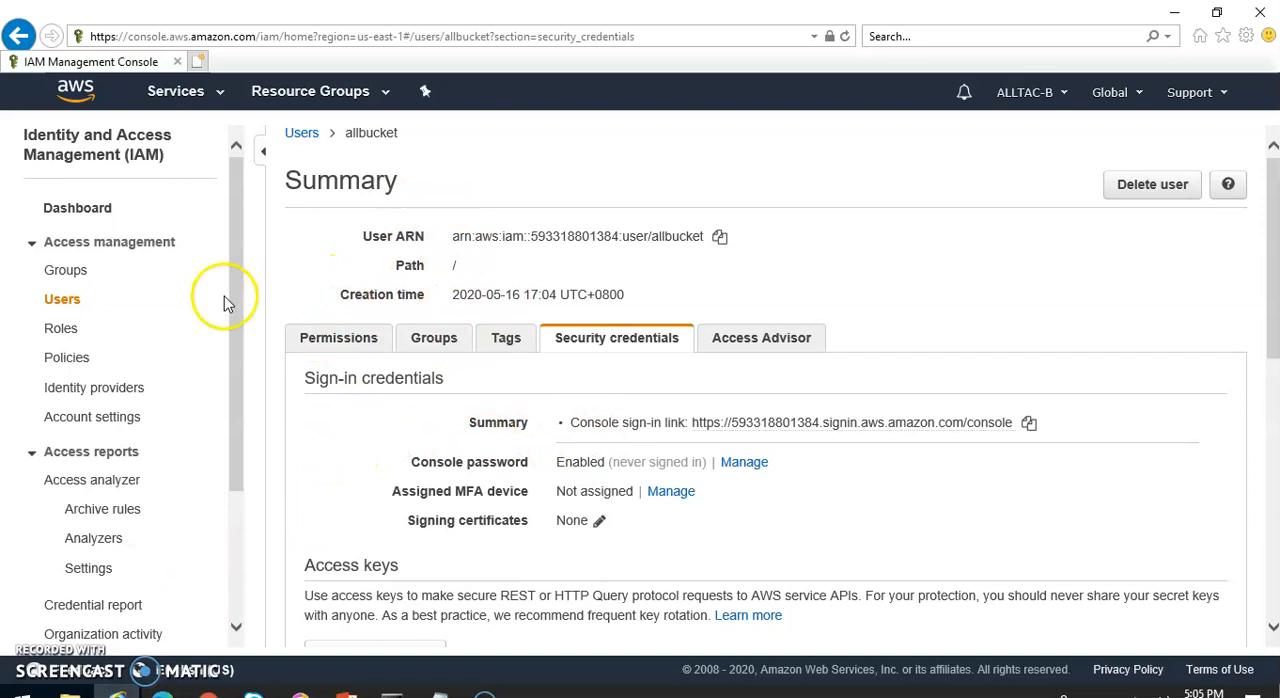
double_click(365, 135)
click(466, 262)
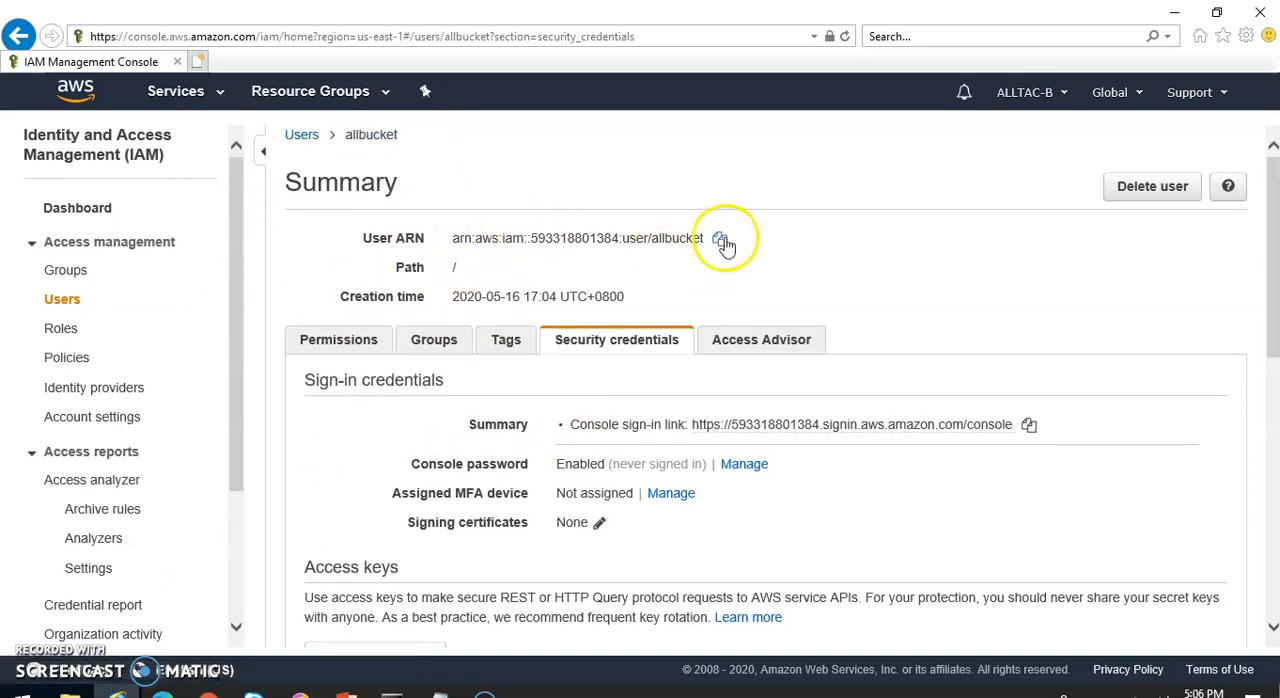
click(208, 692)
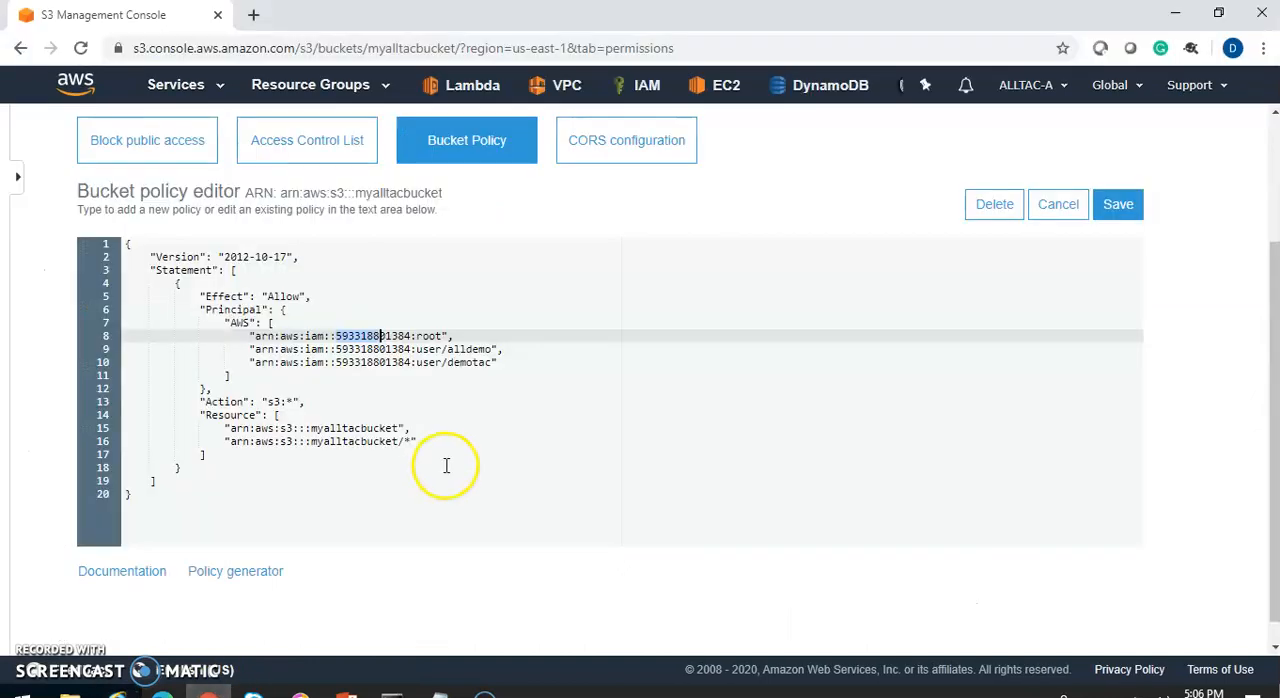
Duplicate the demotac user ARN onto a new line below it in the Principal list and add a separating comma
click(449, 367)
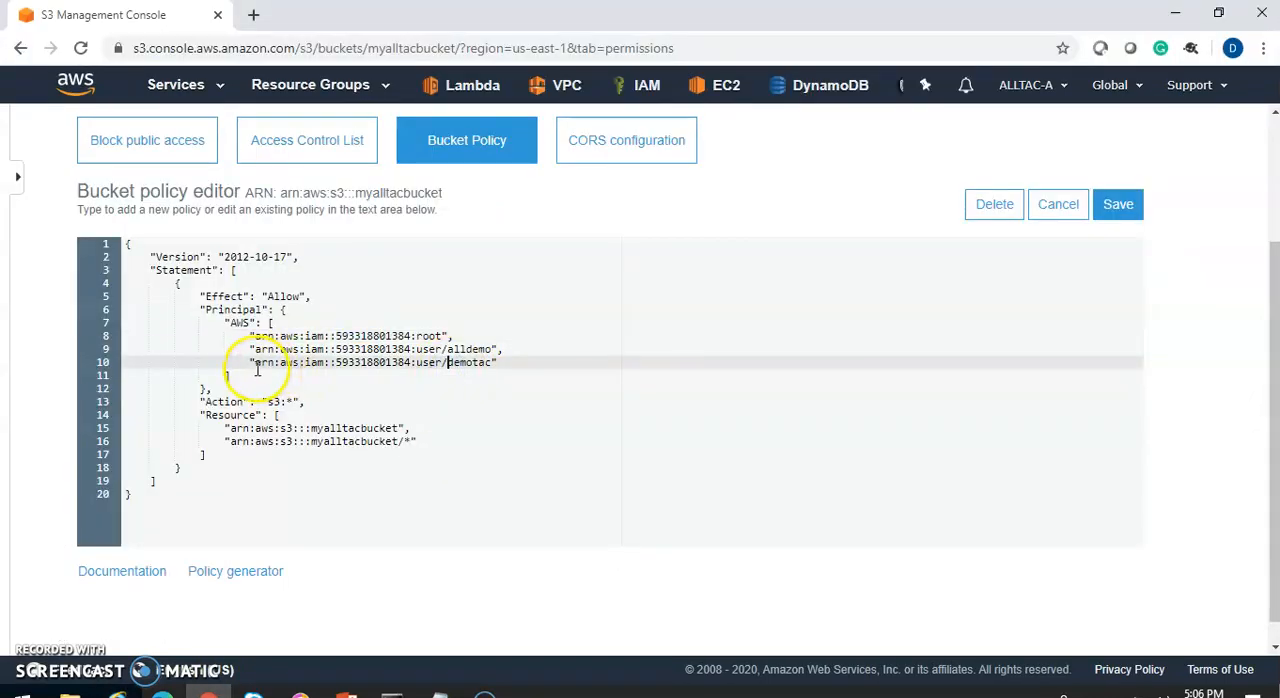
drag(249, 363, 495, 365)
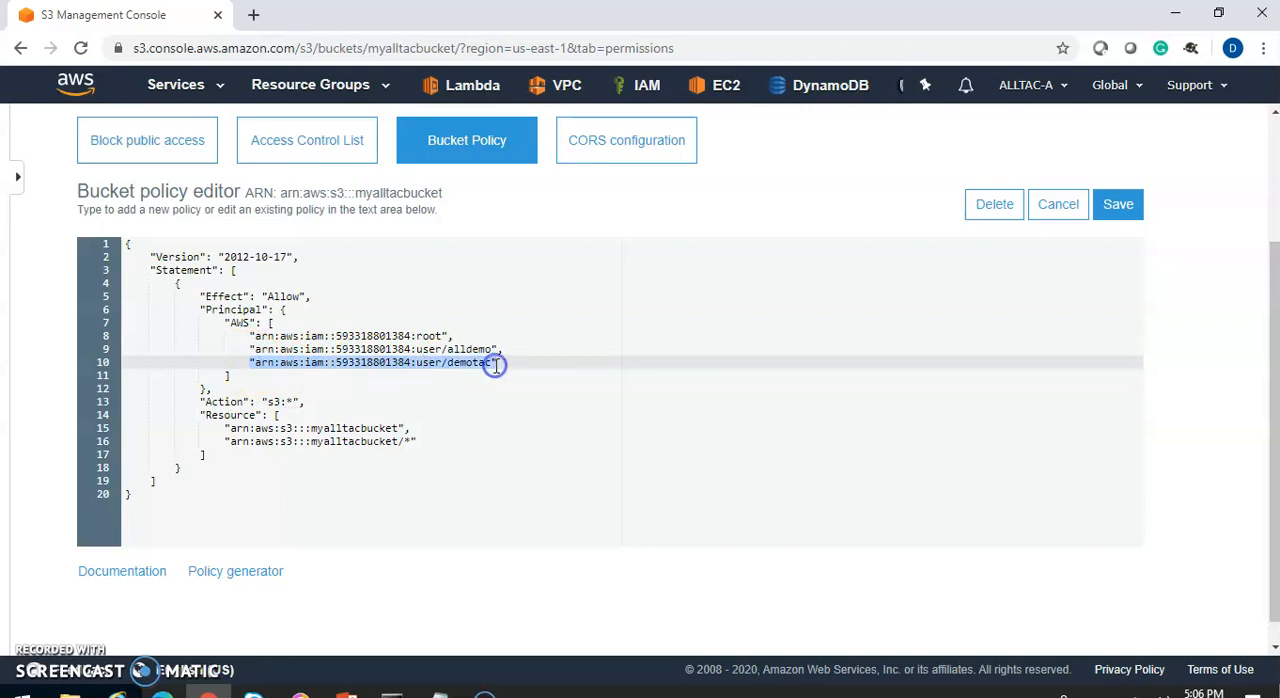
click(503, 361)
key(Return)
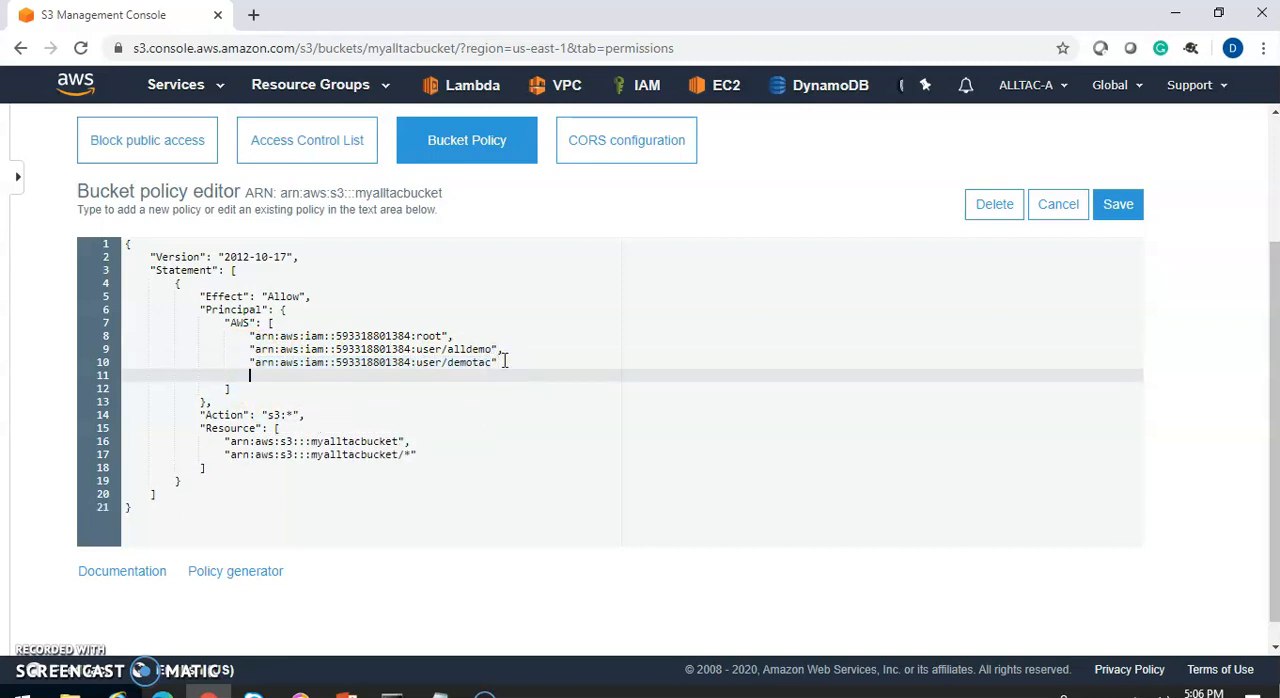
key(ctrl+v)
click(503, 361)
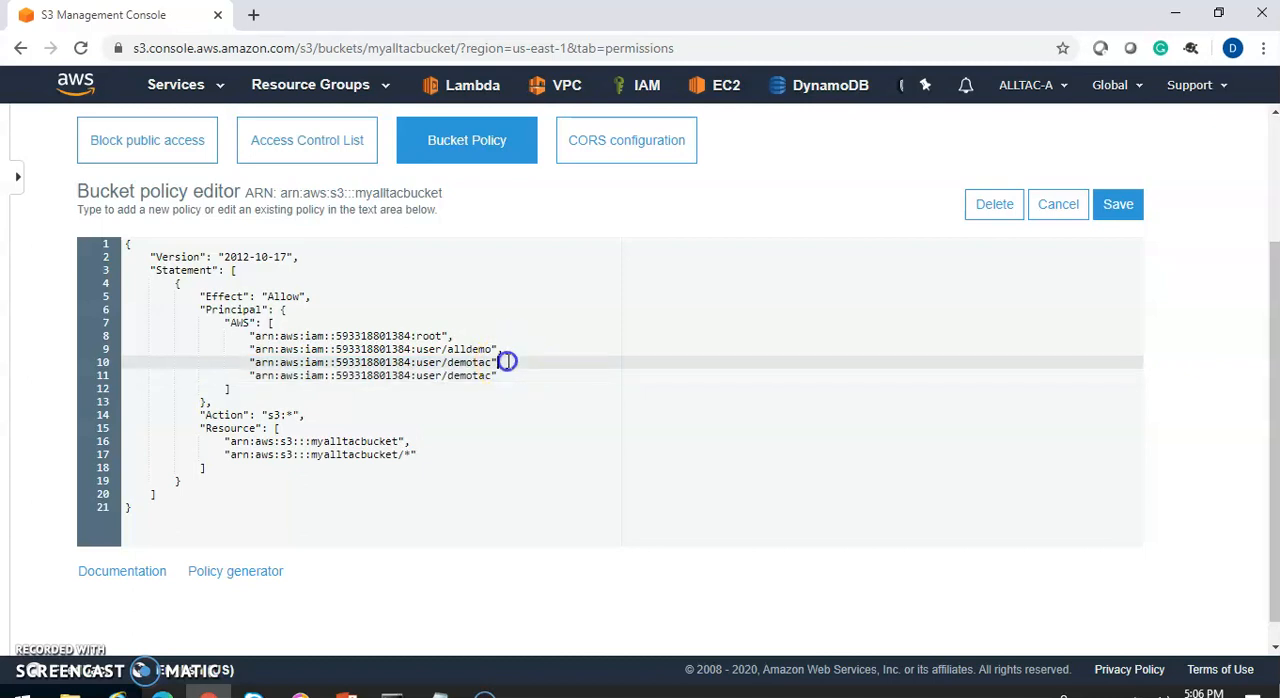
click(520, 414)
Change the user name in the duplicated principal ARN to allbucket and save the bucket policy
drag(447, 375, 487, 377)
key(Tab)
key(ctrl+z)
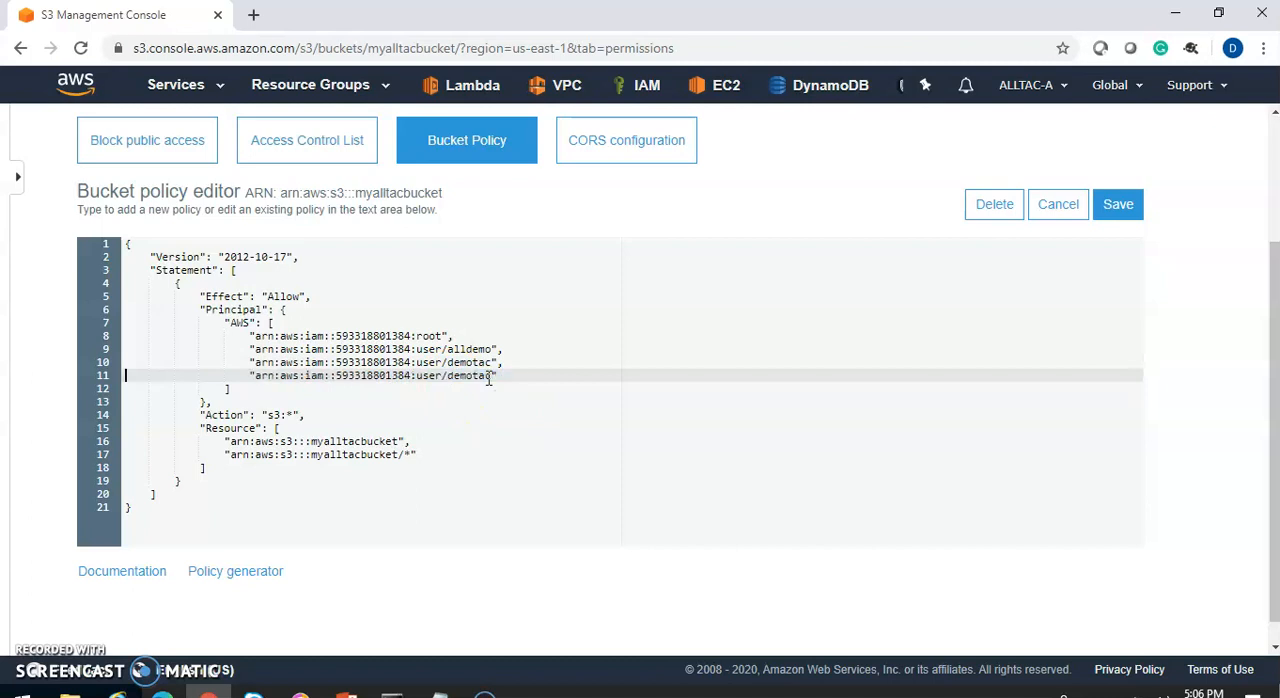
key(BackSpace)
key(BackSpace)
key(BackSpace)
key(BackSpace)
key(BackSpace)
text(allbuck)
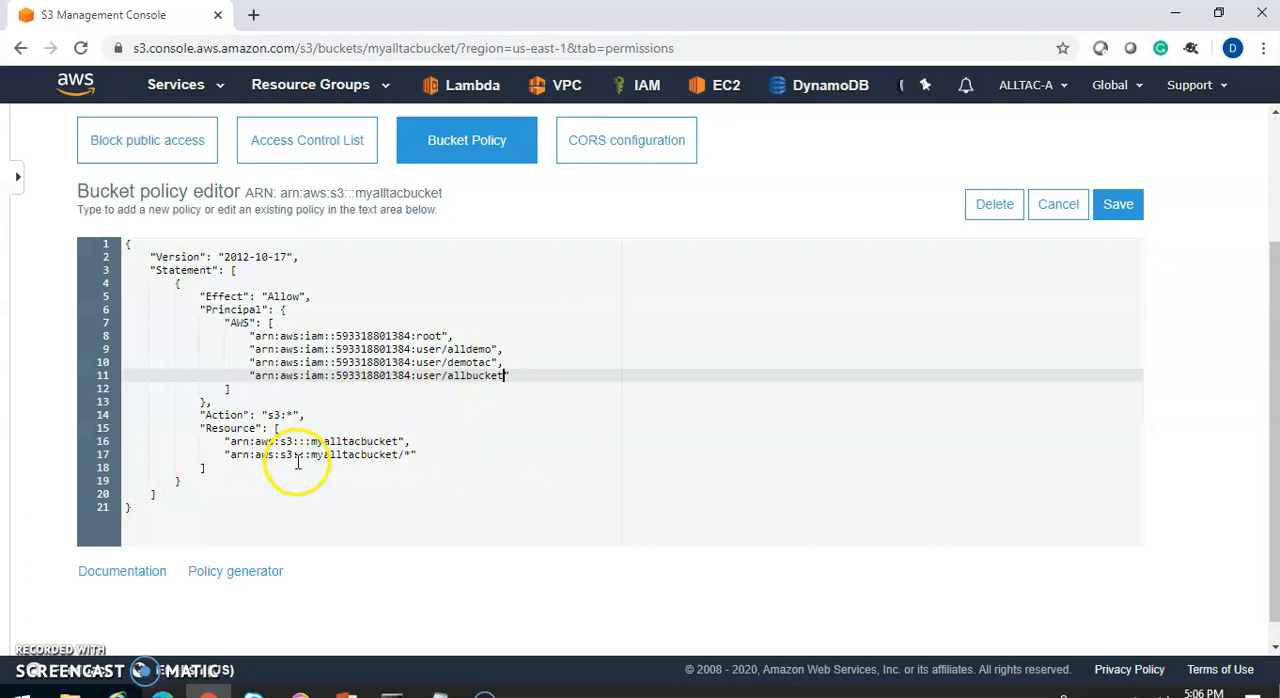
click(1121, 216)
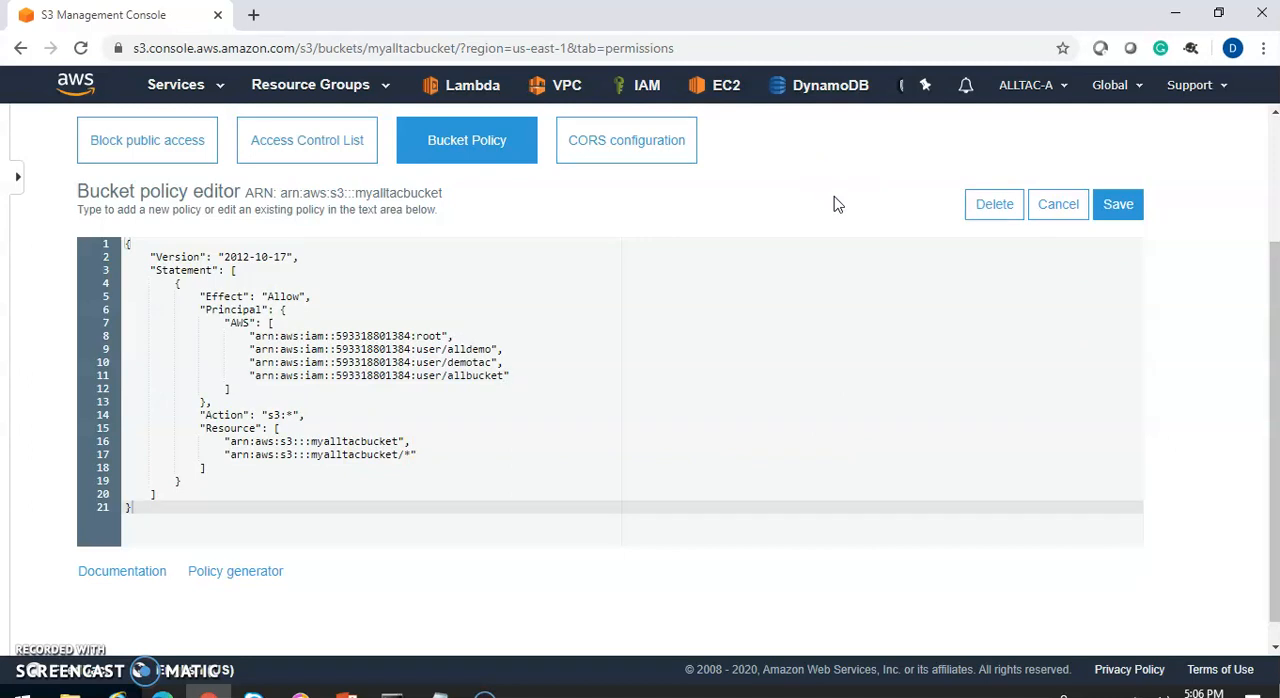
drag(1262, 337, 1264, 381)
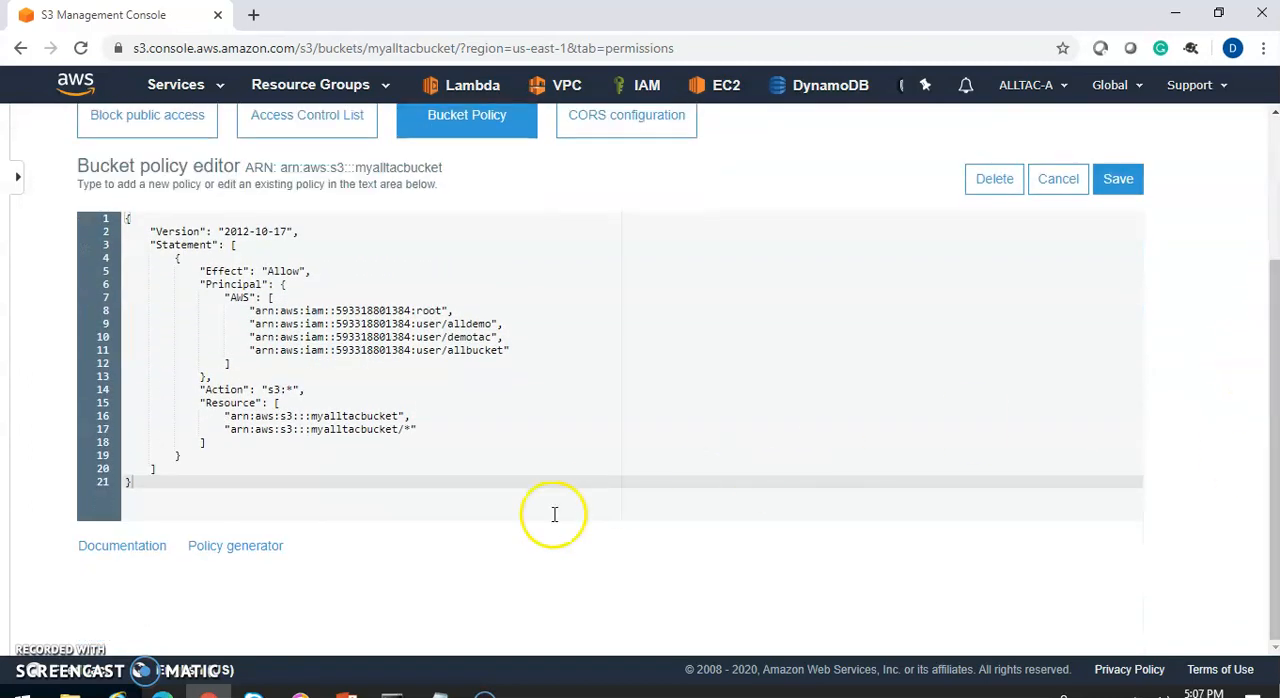
Switch to the Command Prompt and run aws configure
click(117, 692)
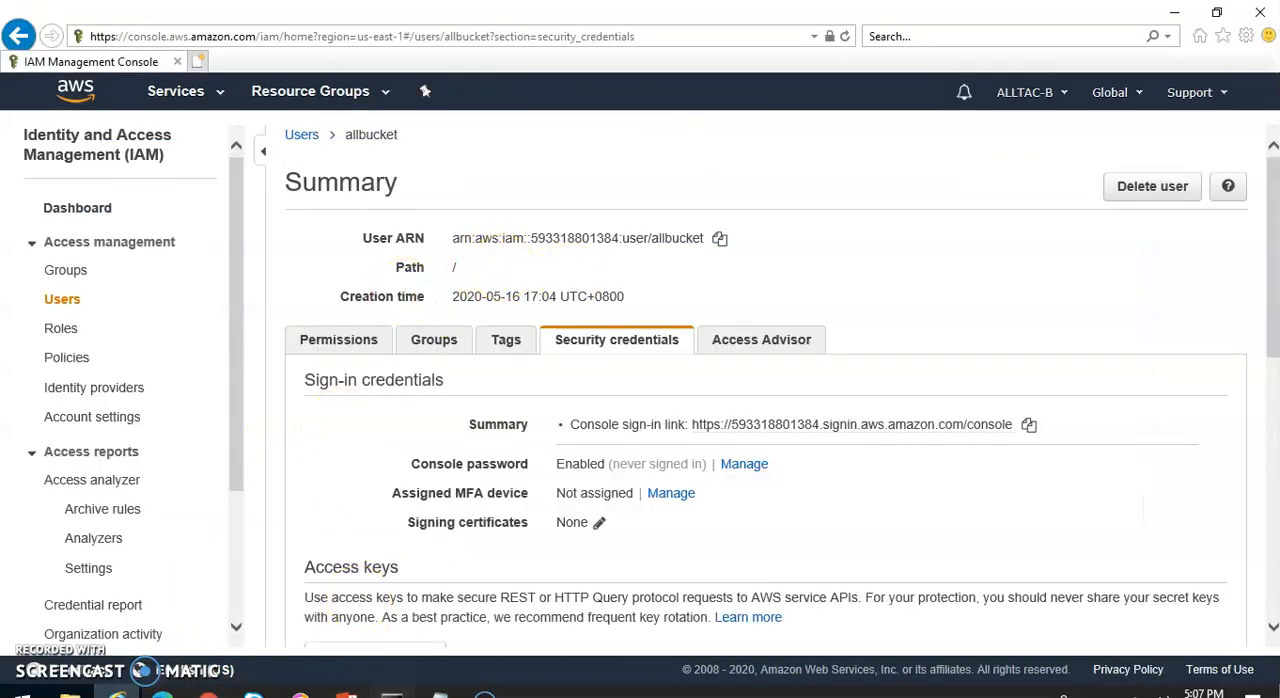
click(392, 692)
key(Return)
key(Return)
key(Return)
key(Return)
key(Return)
key(Return)
key(Return)
key(Return)
key(Return)
key(Return)
key(Return)
key(Return)
key(Return)
key(Return)
key(Return)
key(Return)
key(Return)
key(Return)
key(Return)
key(Return)
key(Return)
key(Return)
key(Return)
key(Return)
key(Return)
key(Return)
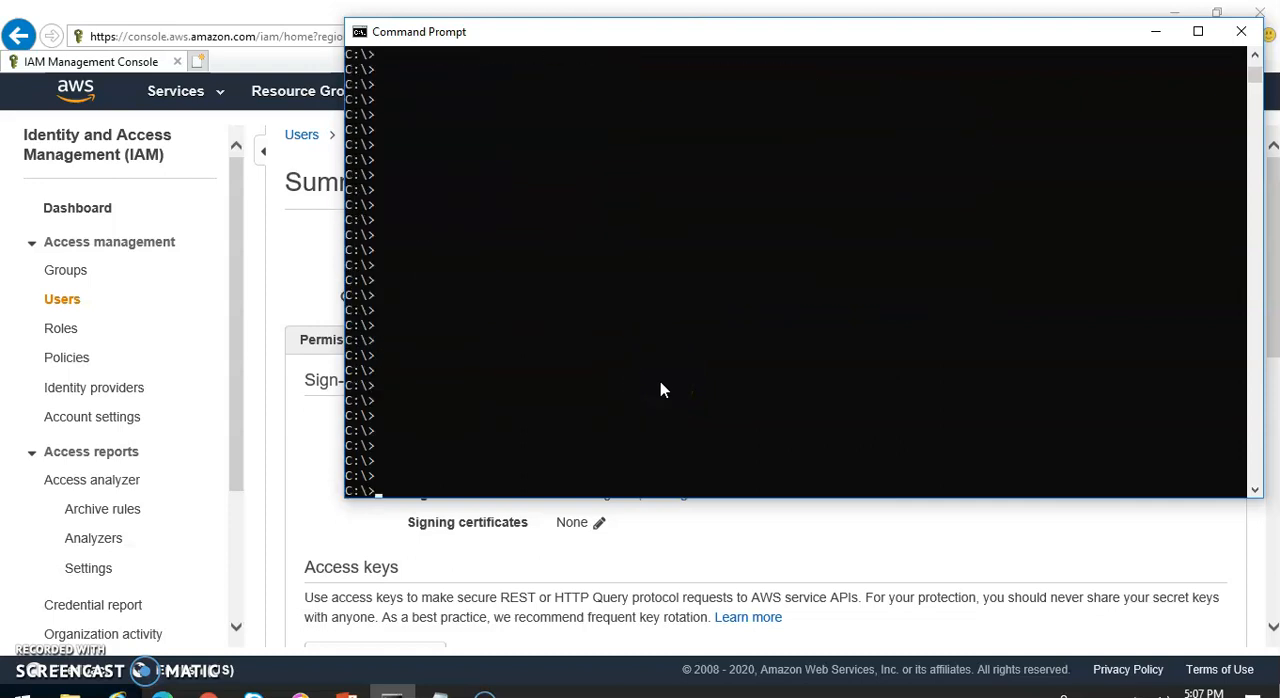
text(aws configure)
key(Return)
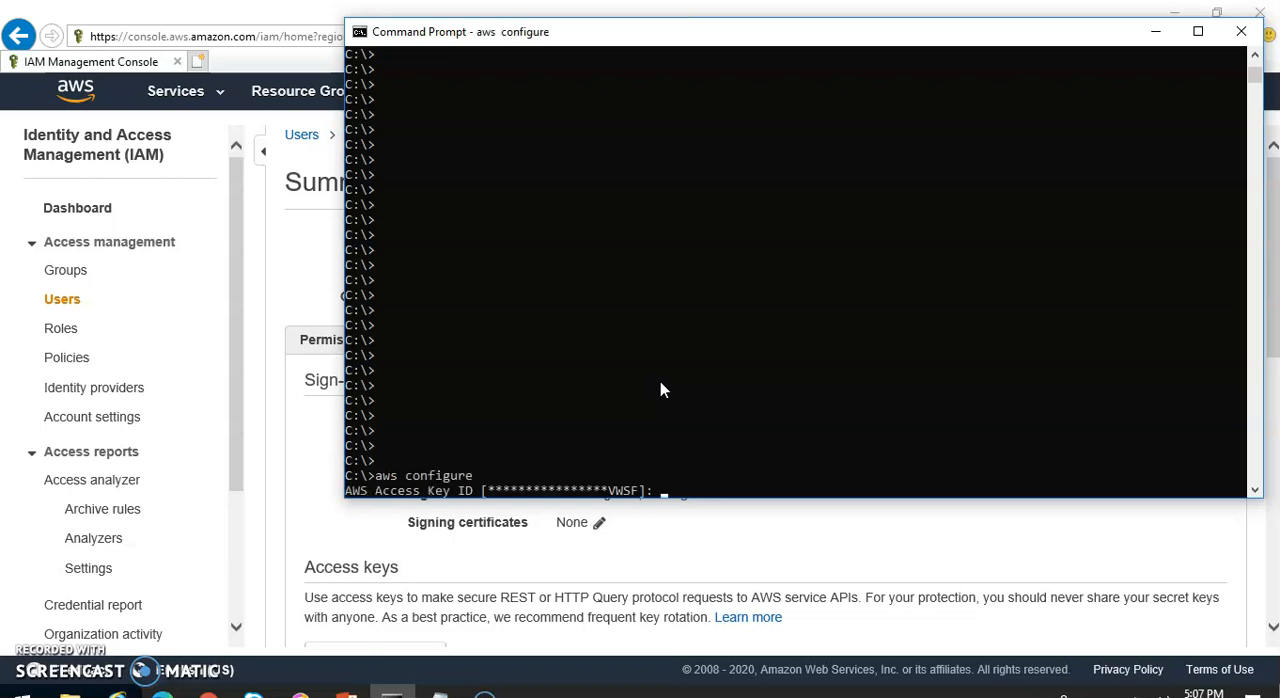
Copy the access key ID from the Notepad note and enter it as the AWS Access Key ID in the Command Prompt
click(440, 690)
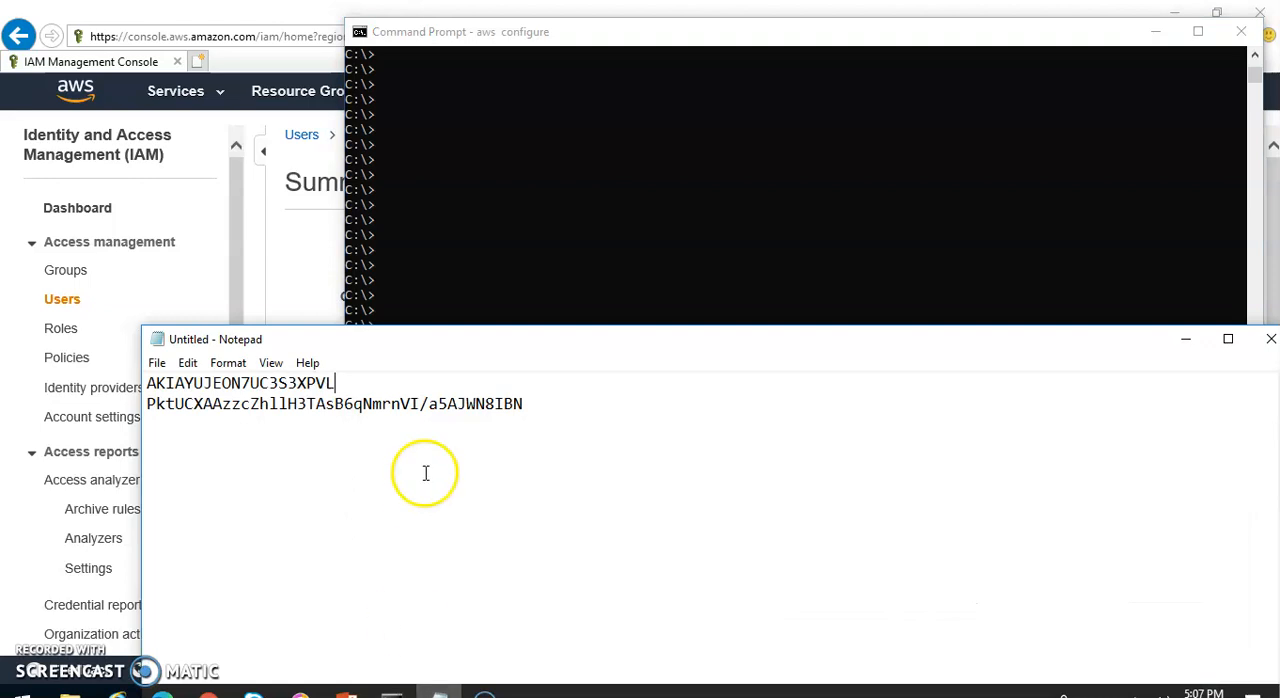
drag(332, 384, 135, 378)
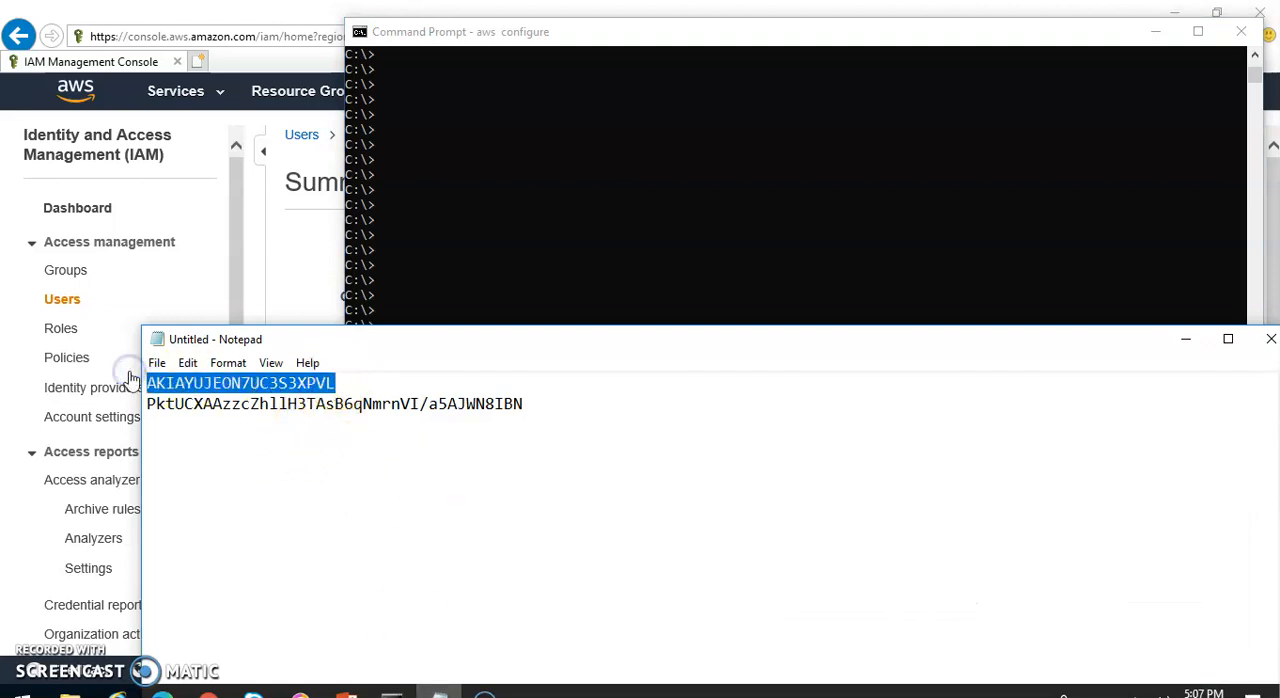
click(586, 30)
right_click(691, 212)
key(Return)
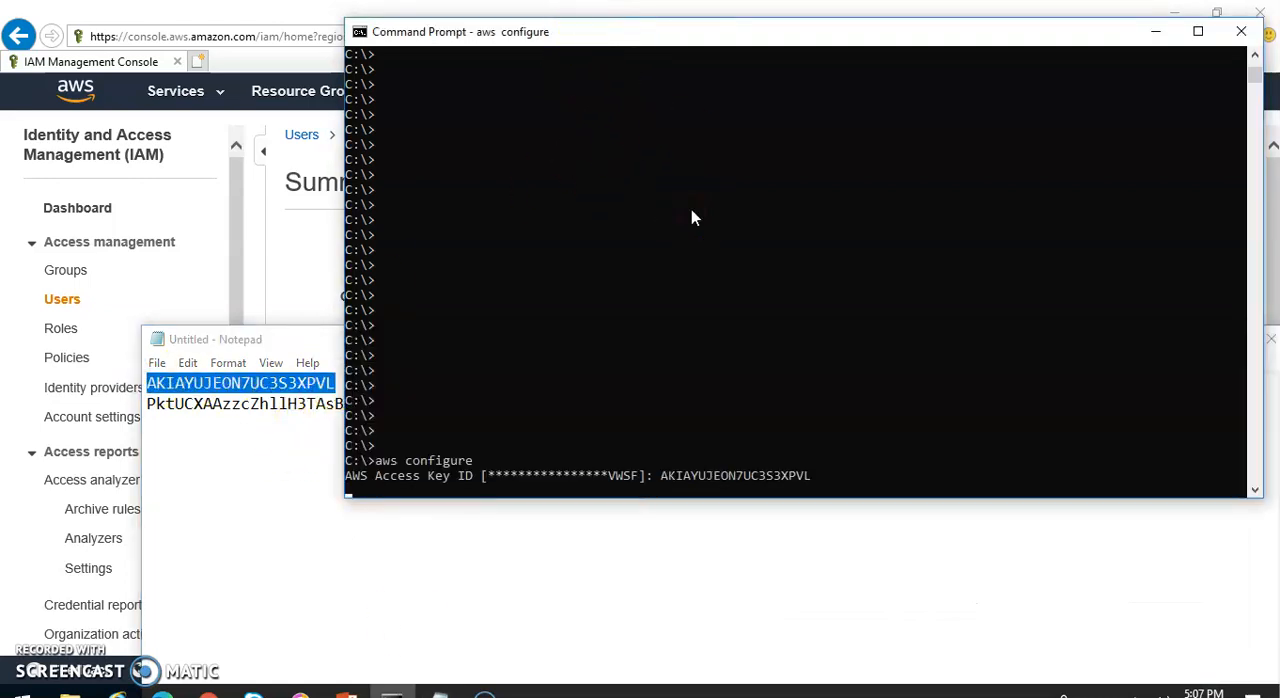
Enter the secret access key from the Notepad note and accept the default region name and output format
click(263, 423)
drag(147, 403, 518, 404)
click(589, 34)
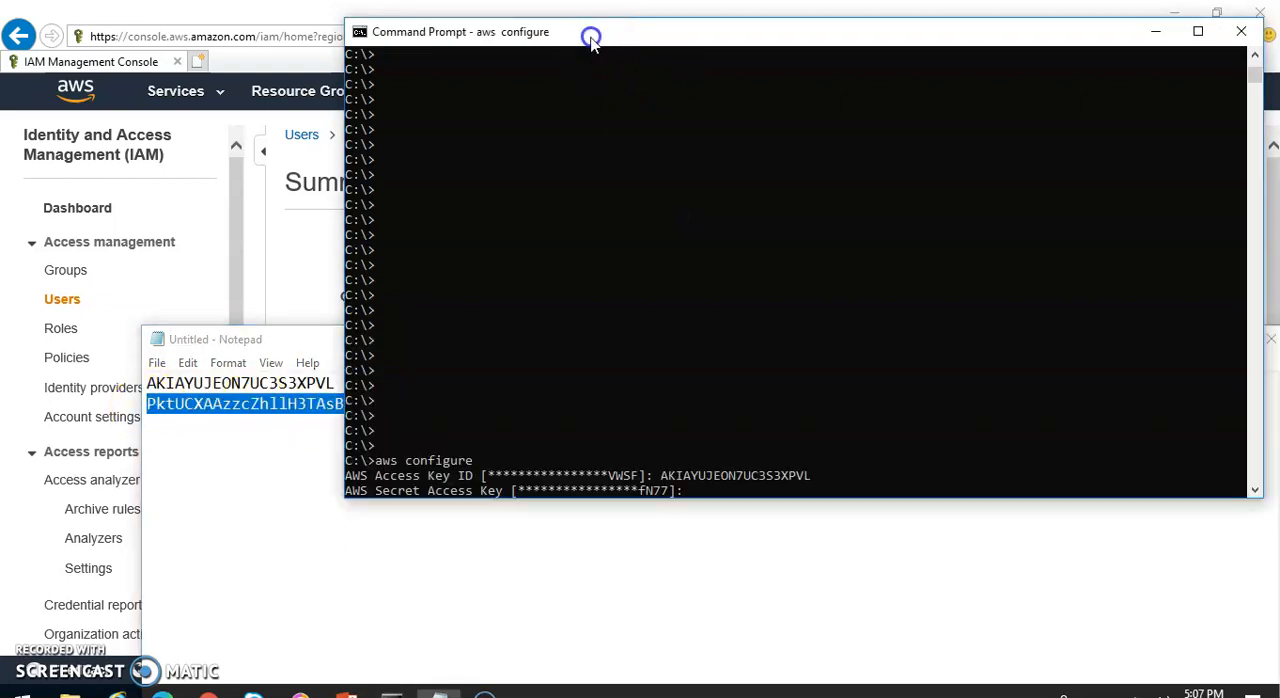
right_click(769, 212)
key(Return)
key(Return)
key(Return)
key(Return)
key(Return)
key(Return)
key(Return)
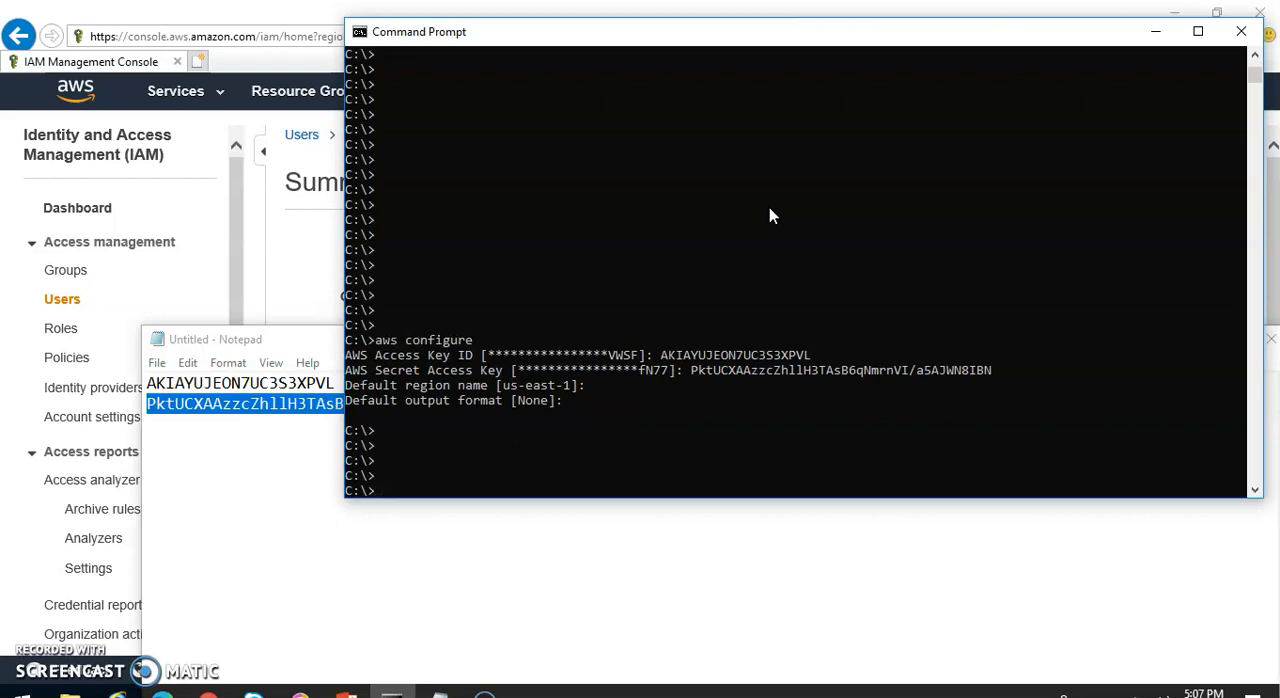
List the S3 buckets with the command aws s3 ls
click(586, 414)
key(Return)
key(Return)
key(Return)
key(Return)
key(Return)
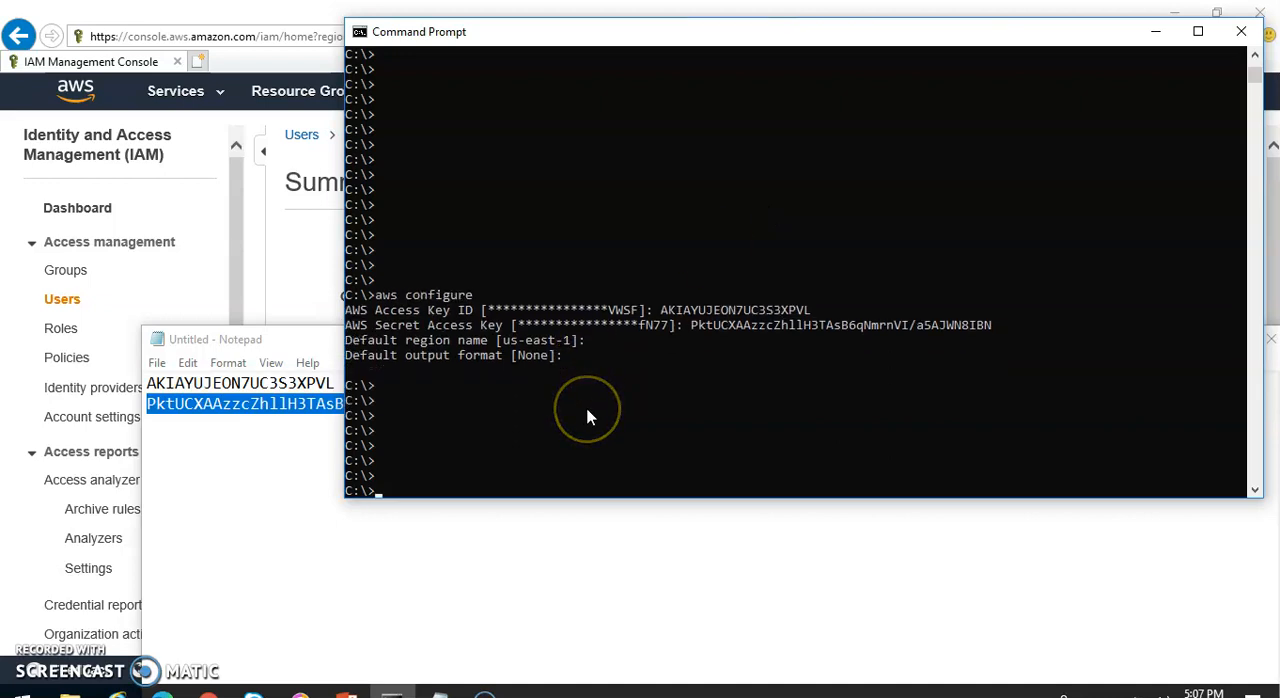
key(Return)
key(Return)
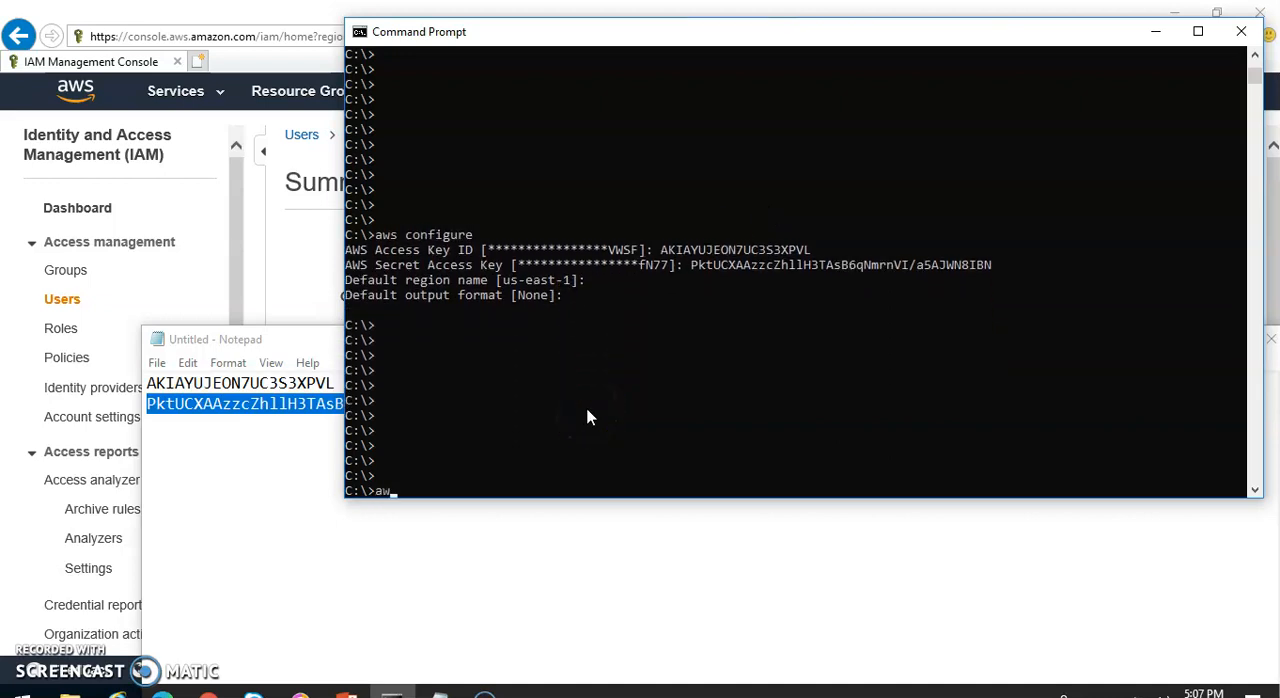
text(aws s3 ls)
key(Return)
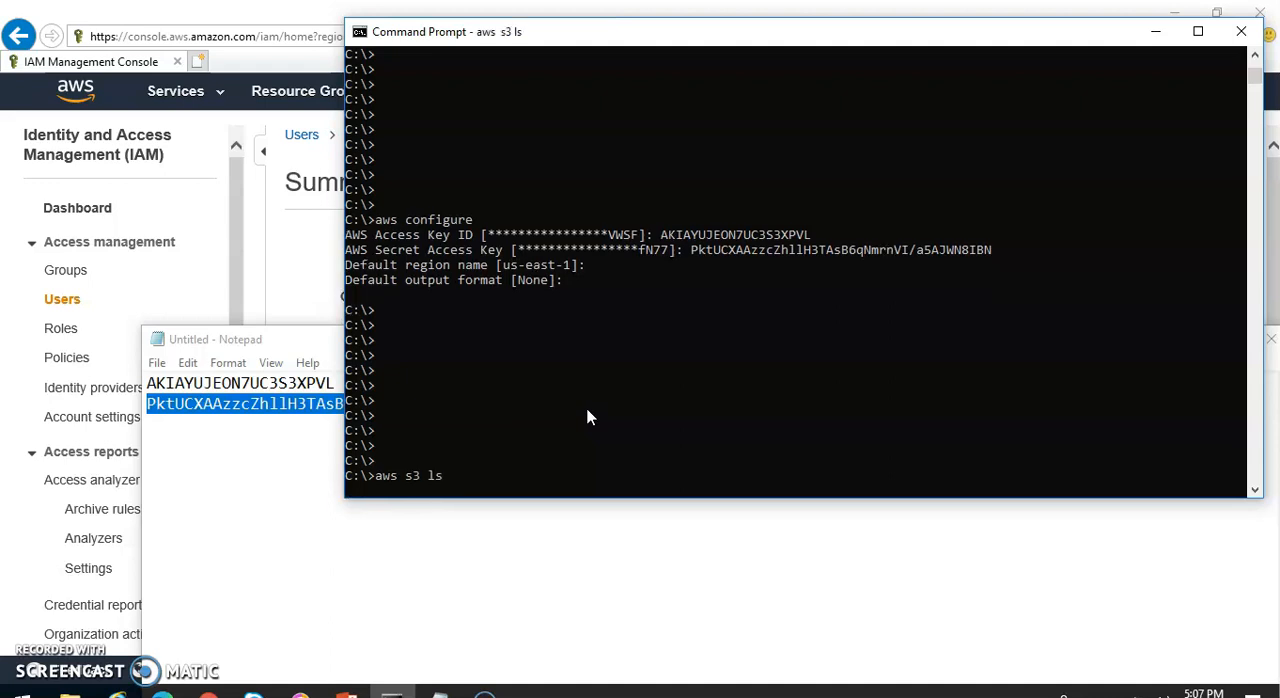
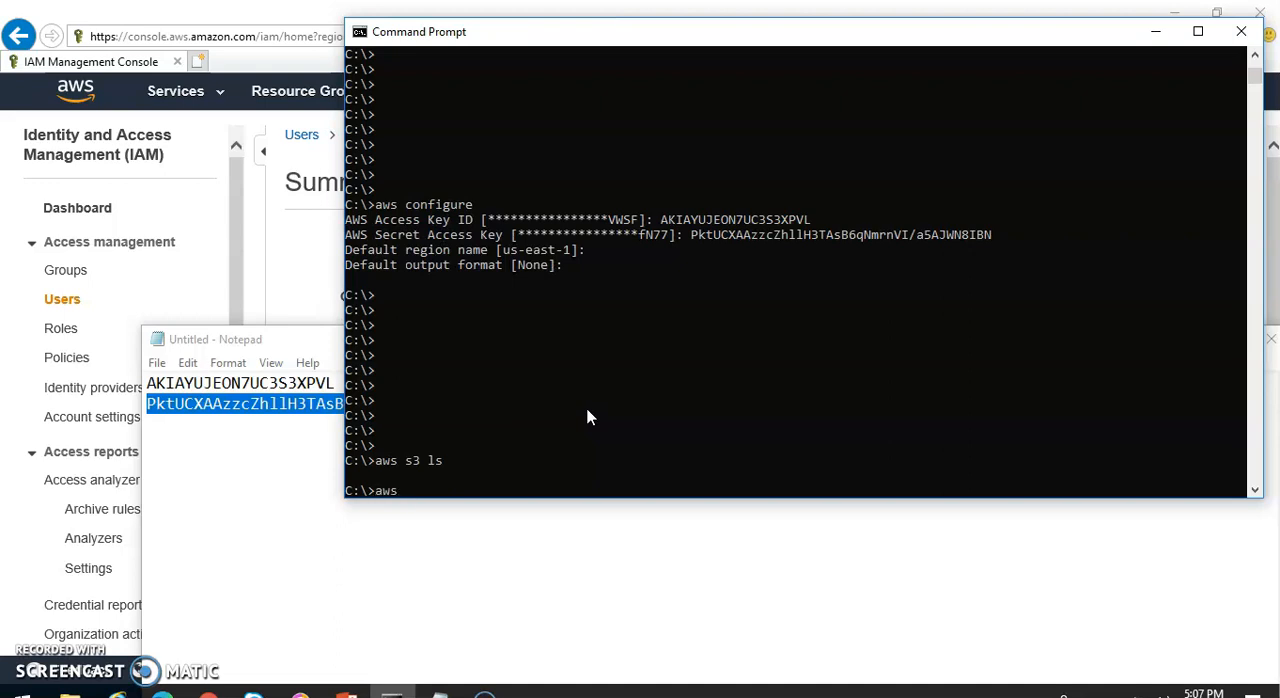
List the contents of myalltacbucket with the command aws s3 ls s3://myalltacbucket
text(aws s3 ls)
text( myy)
text(ll)
text(tacbuck)
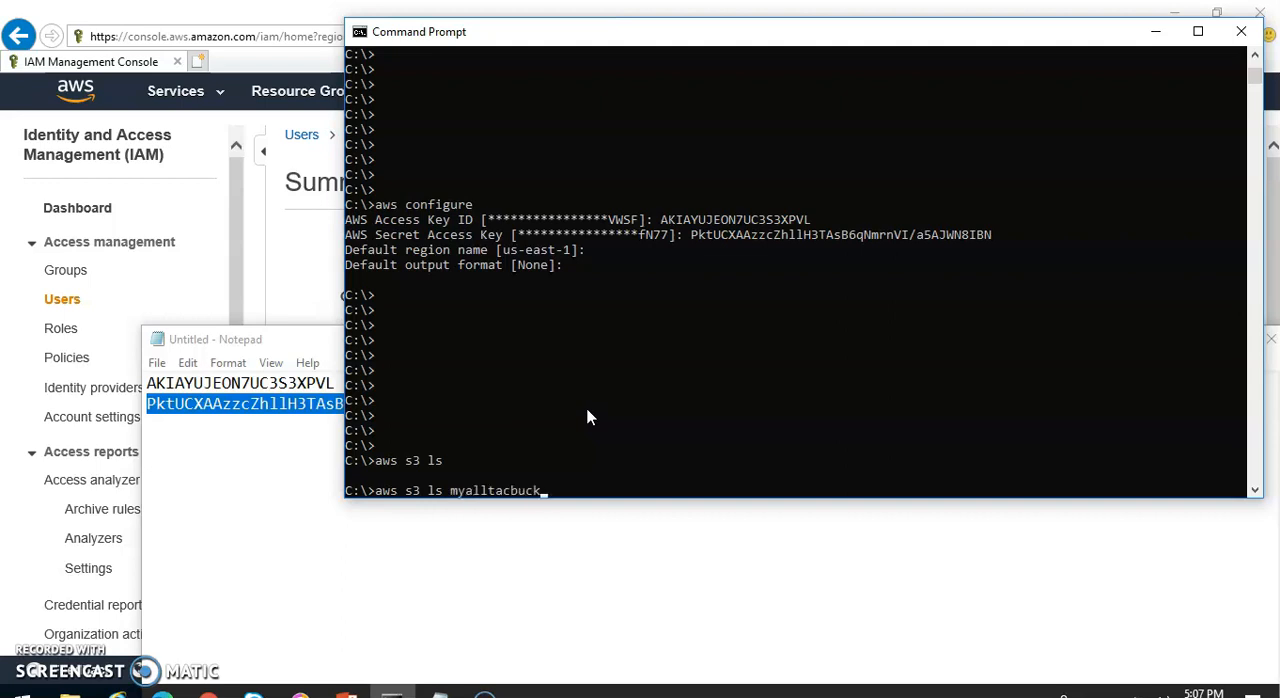
text(ets3://)
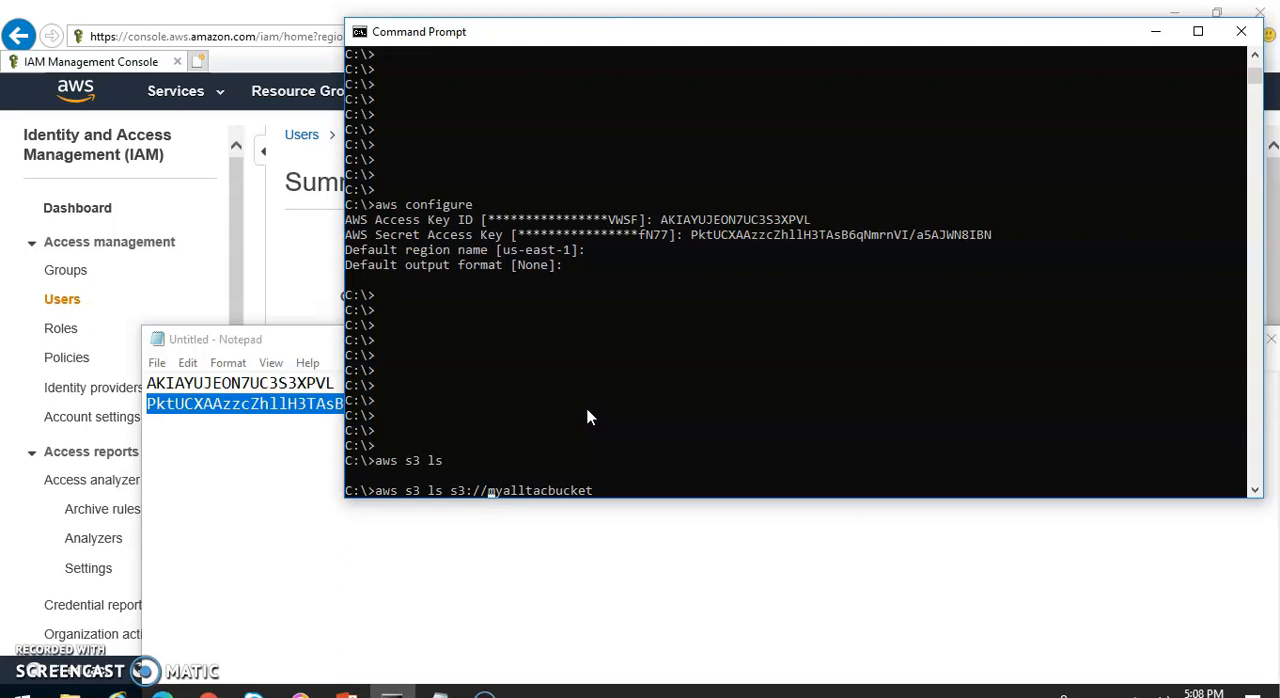
key(Return)
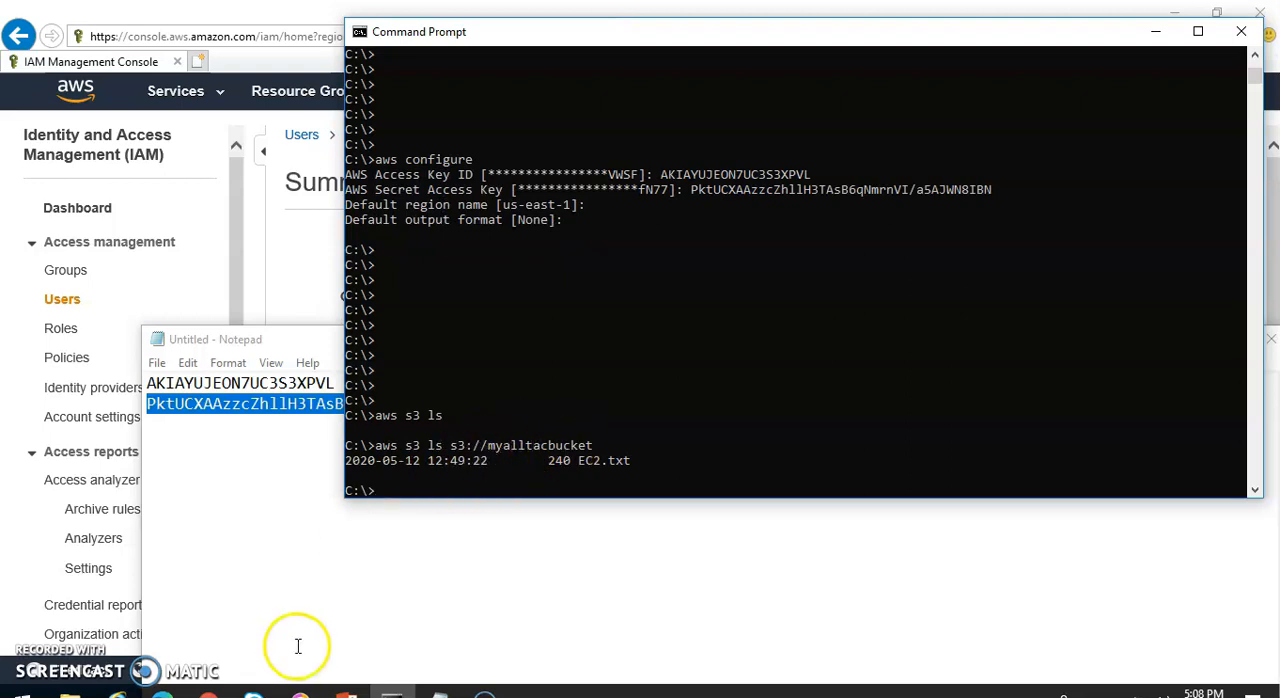
Review the myalltacbucket bucket policy in ALLTAC-A against the allbucket user summary in ALLTAC-B and the Command Prompt output
click(209, 692)
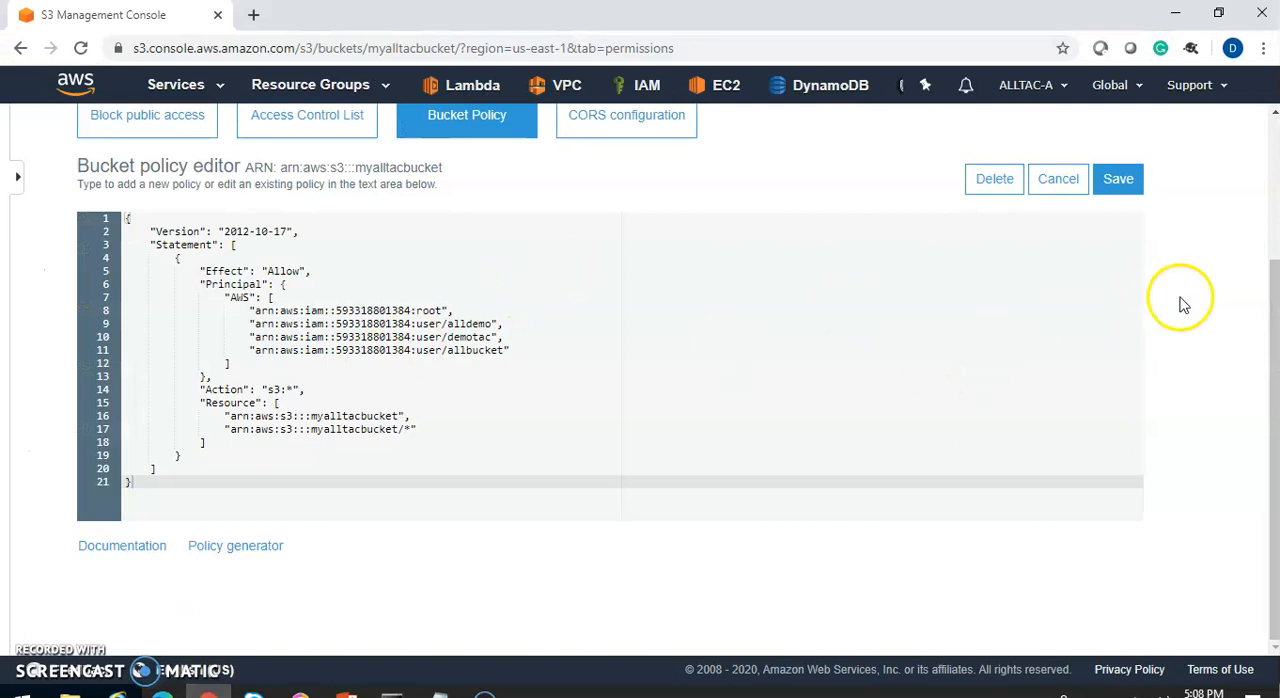
drag(1268, 329, 1268, 170)
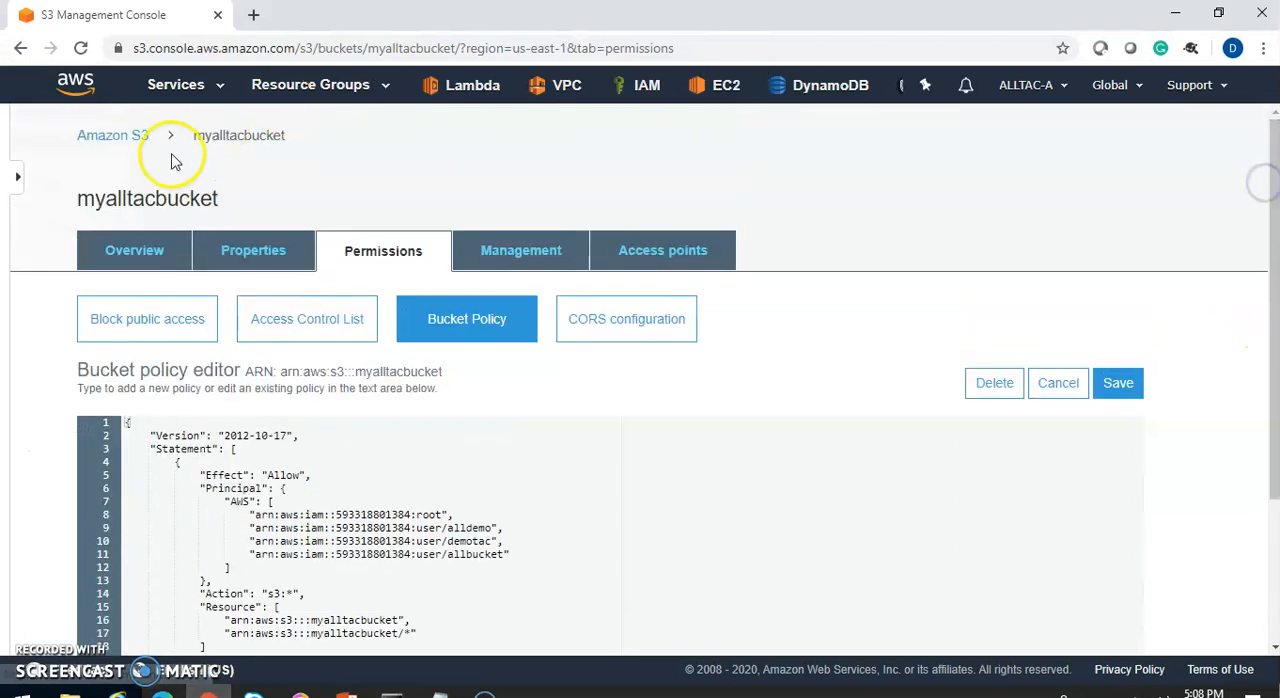
click(392, 692)
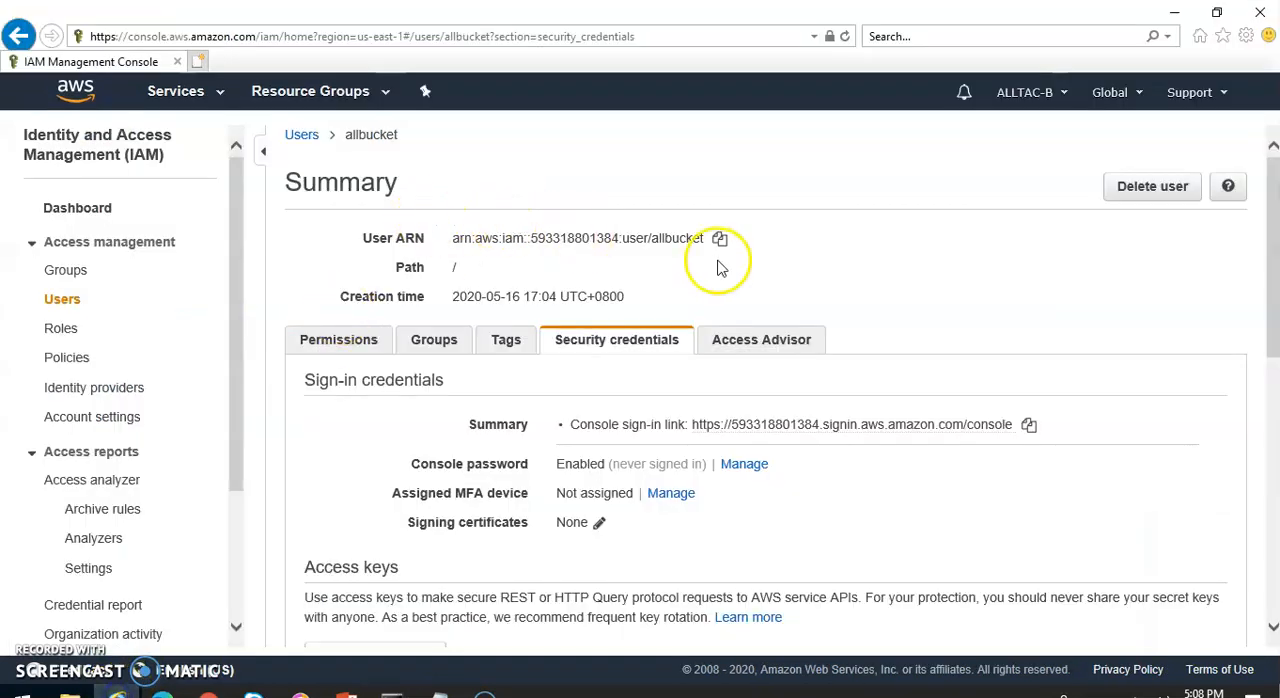
click(392, 692)
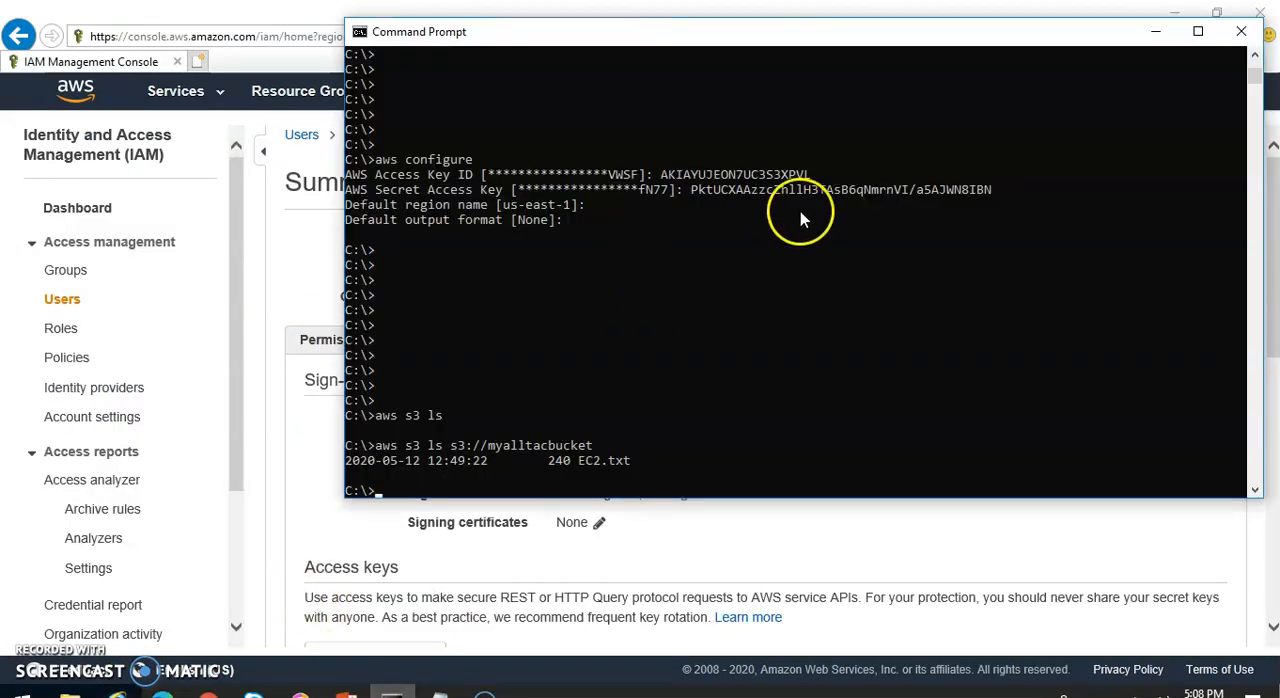
click(208, 692)
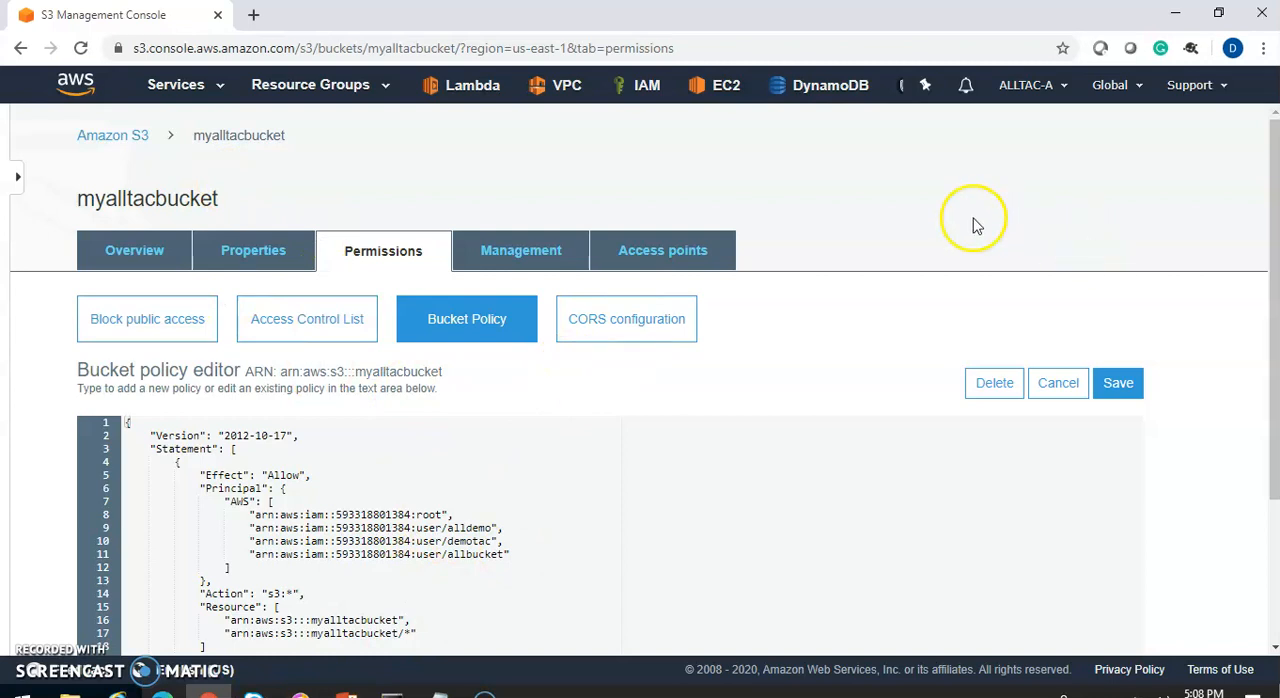
drag(1273, 212, 1256, 177)
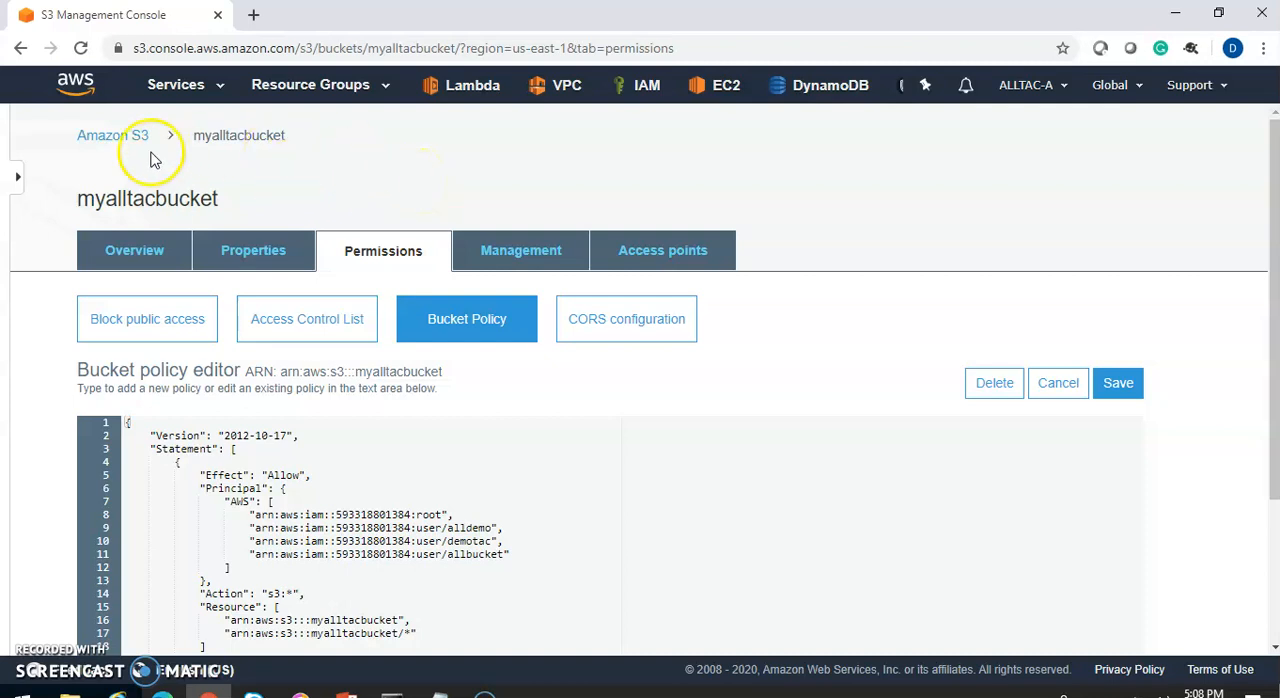
Check the objects stored in myalltacbucket and examine the bucket's access control list, including its public access section
click(125, 251)
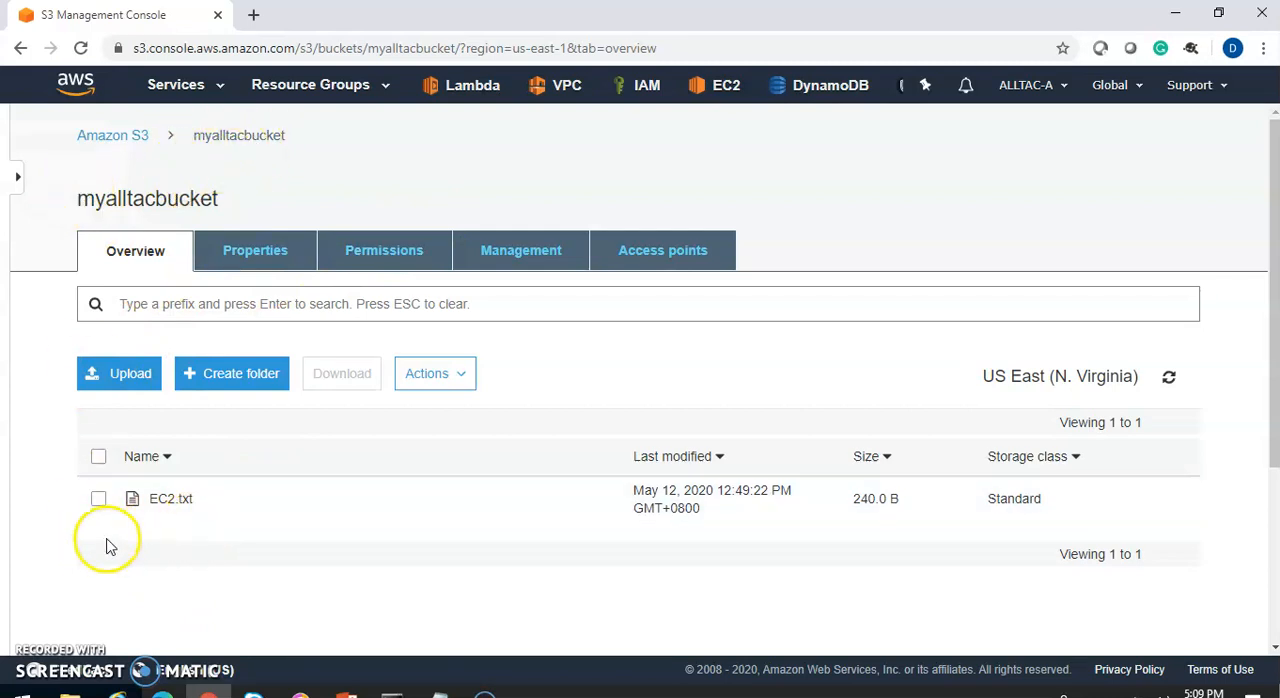
click(364, 257)
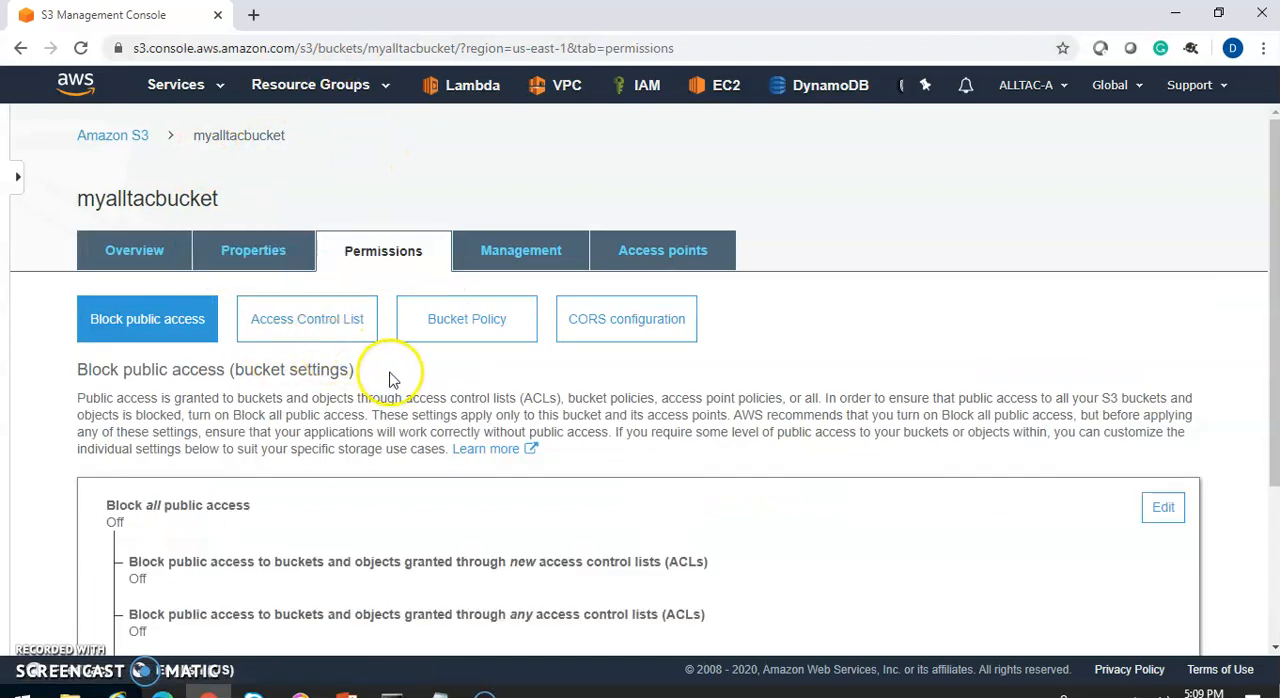
click(312, 333)
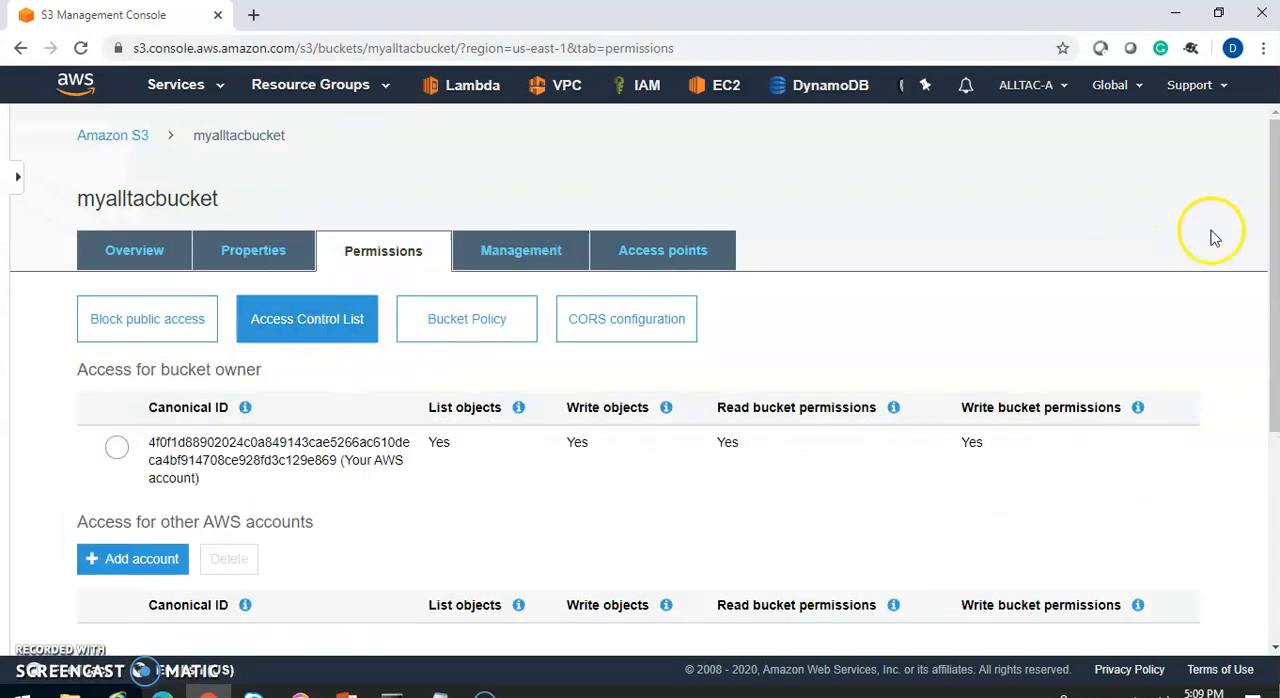
drag(1266, 200, 1261, 420)
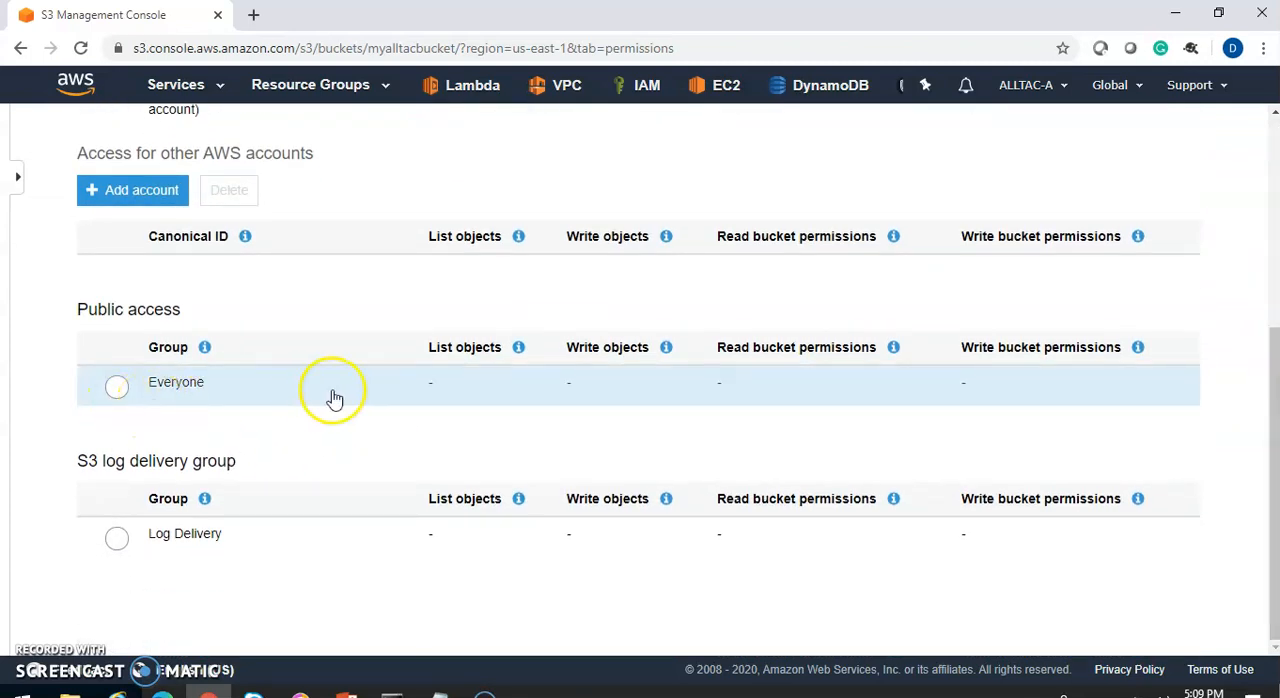
drag(1268, 400, 1266, 168)
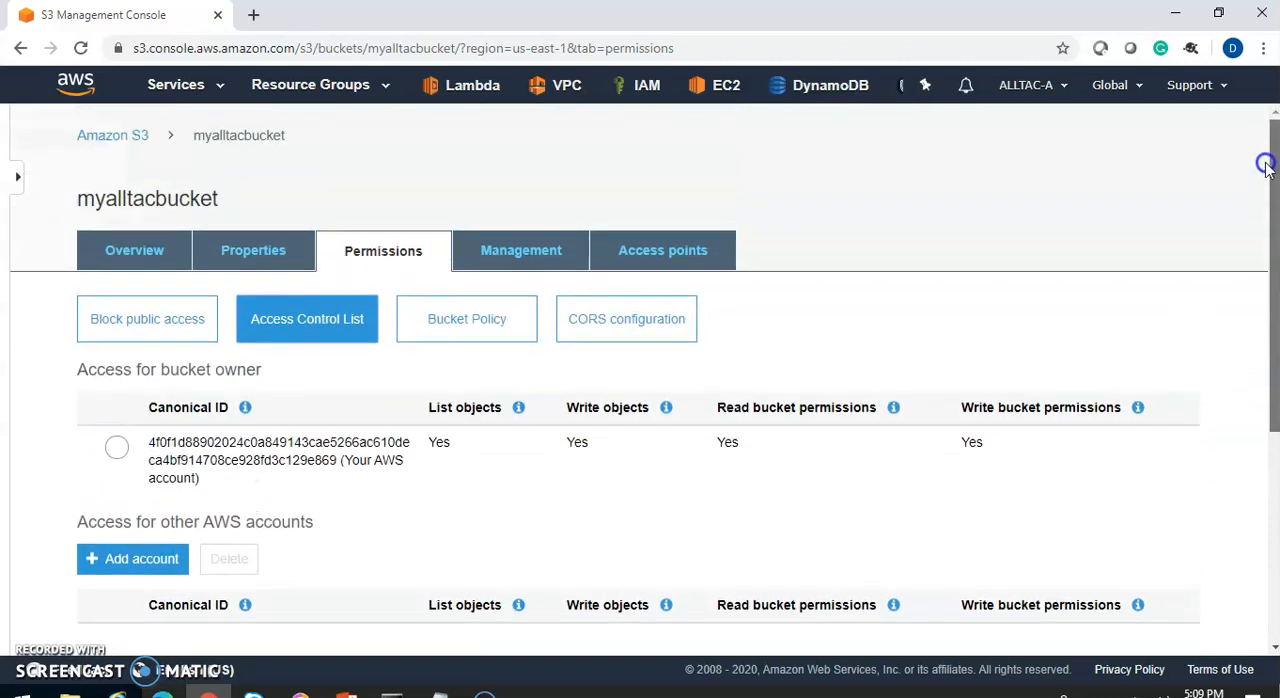
Reopen myalltacbucket from the Amazon S3 bucket list and view its access control list again
click(98, 136)
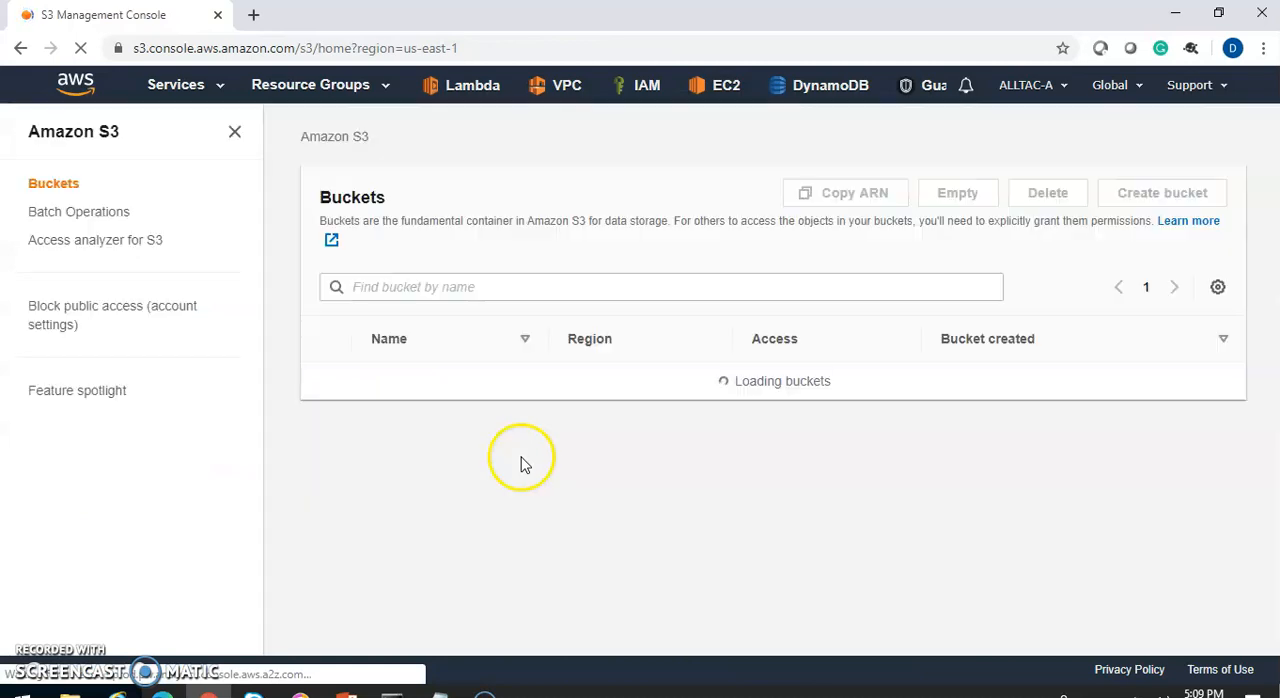
click(437, 380)
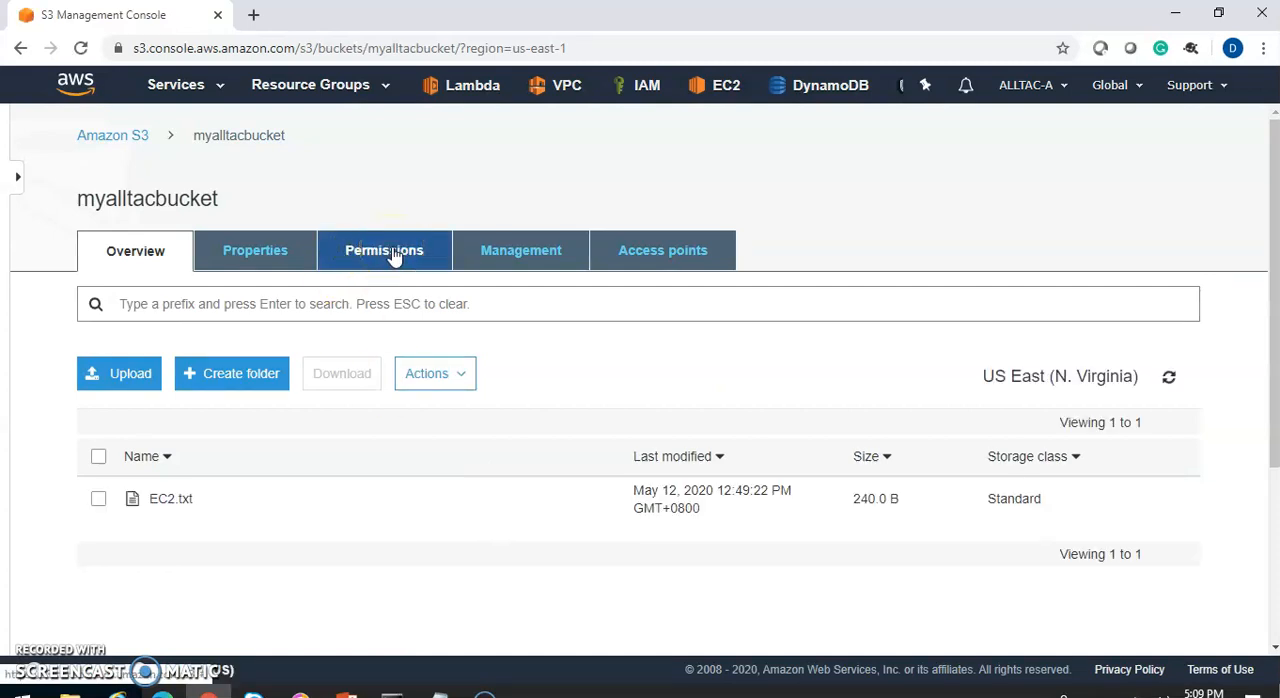
click(424, 255)
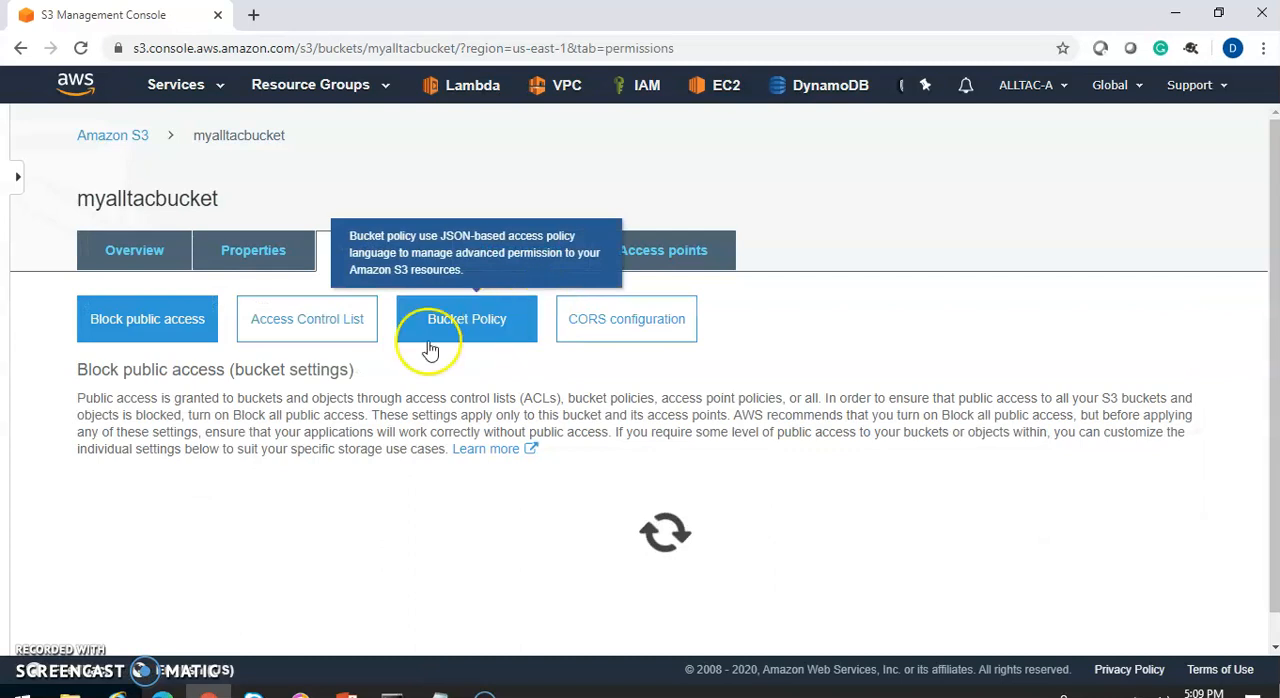
click(328, 336)
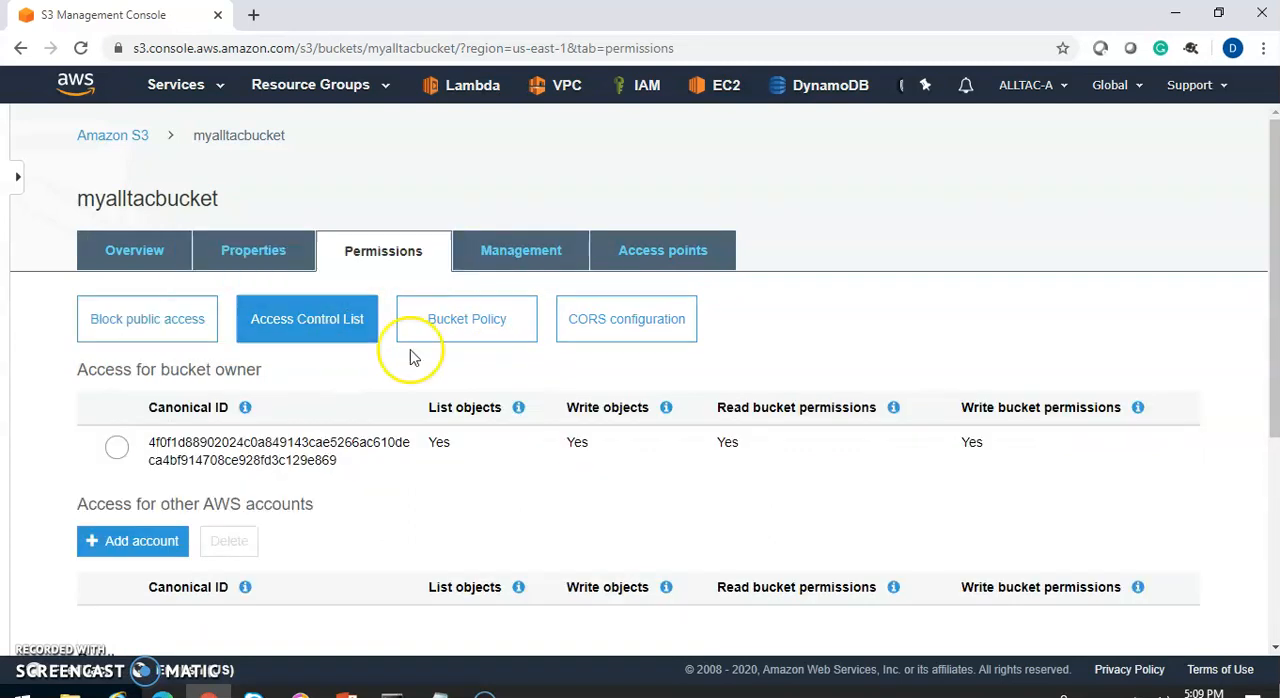
Open the EC2.txt object from myalltacbucket and examine its object-level permissions
click(107, 140)
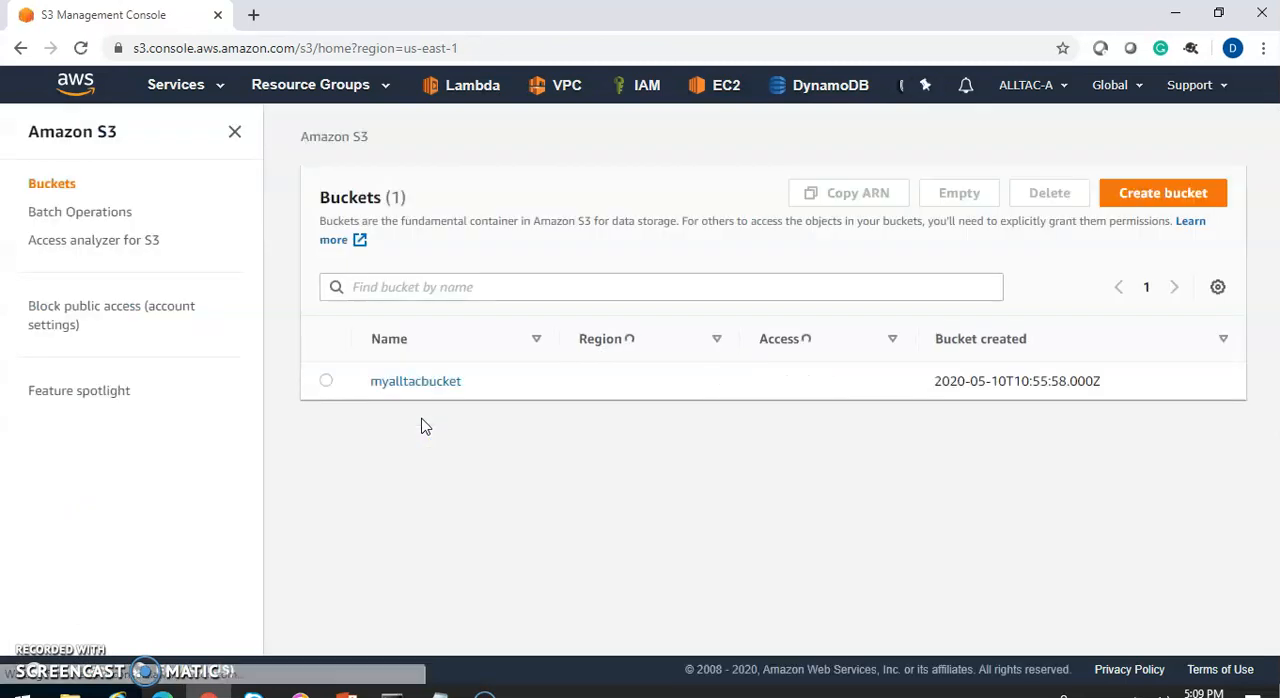
click(425, 385)
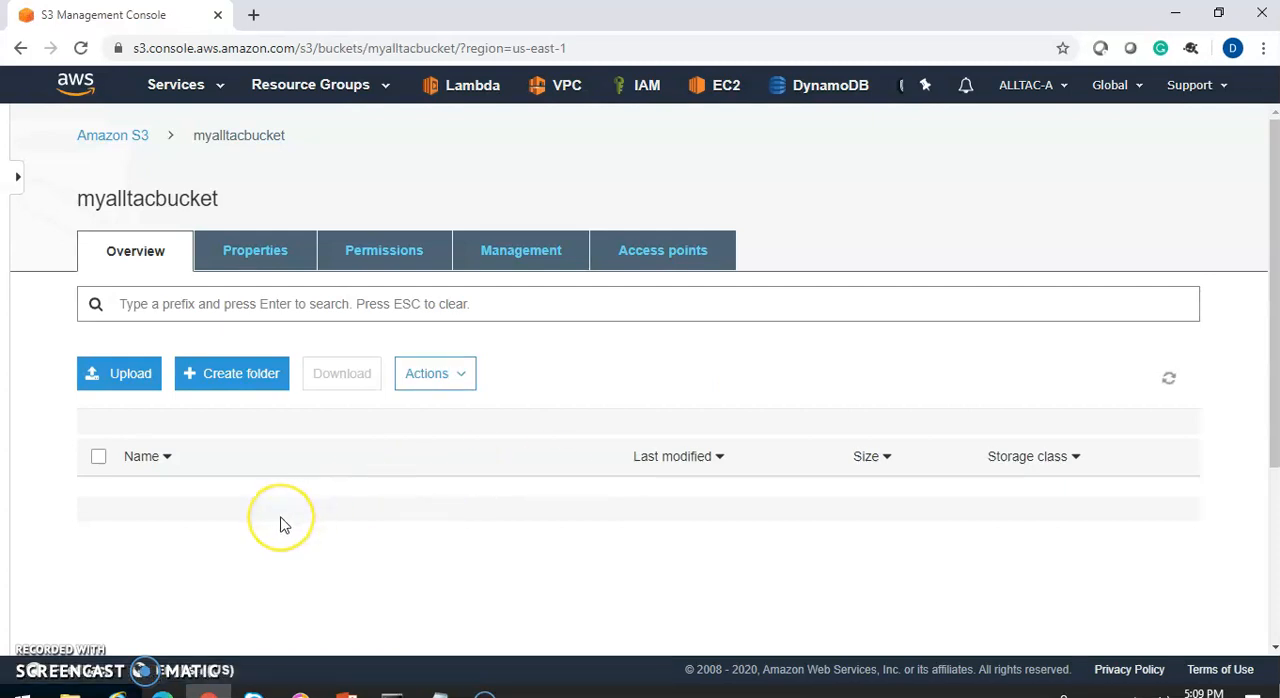
click(163, 497)
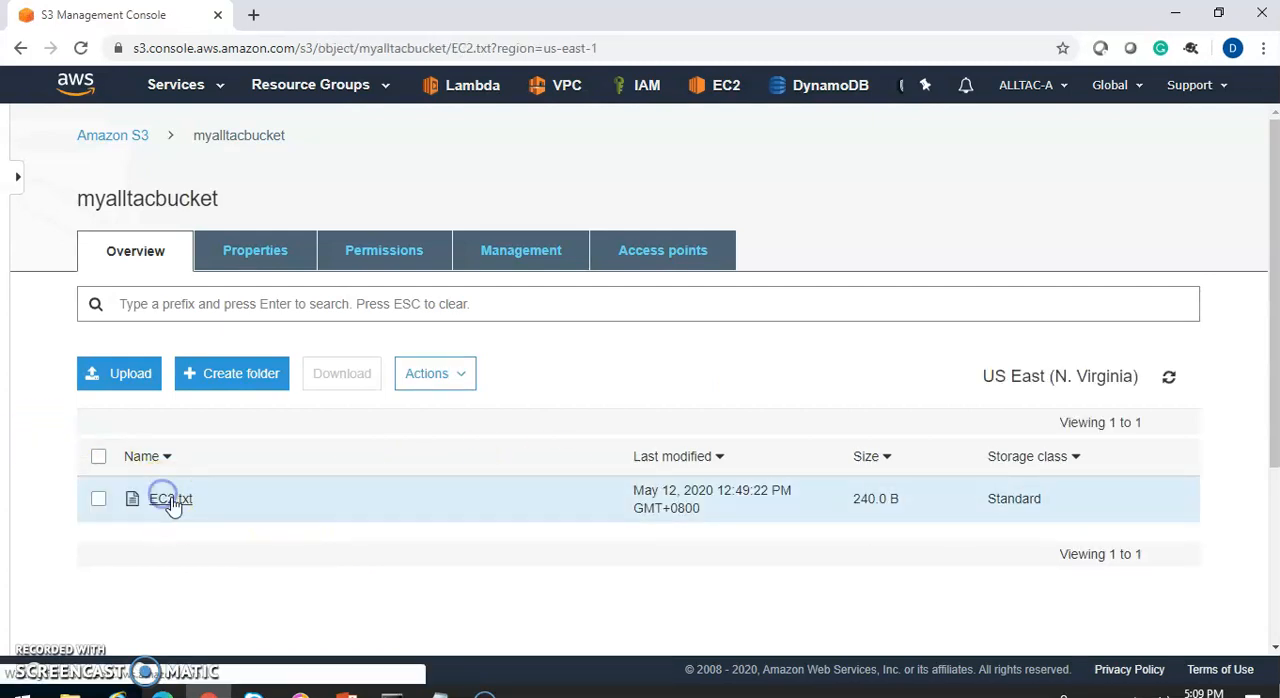
click(400, 250)
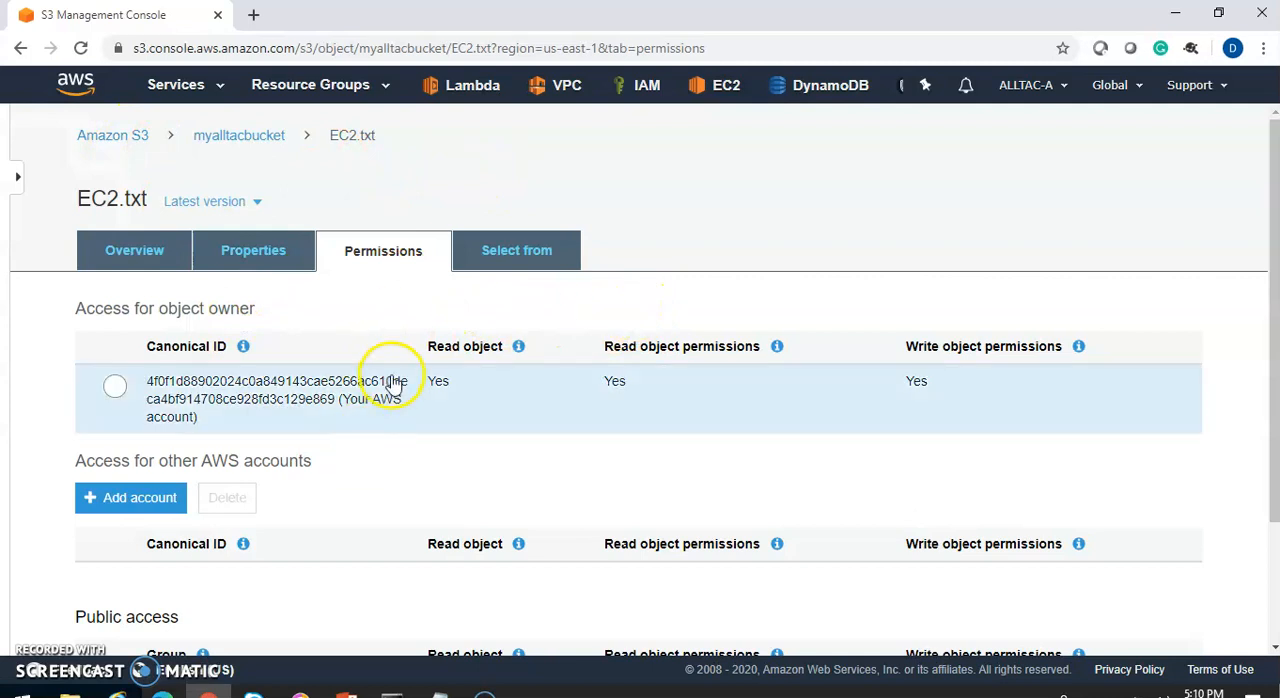
Return to myalltacbucket and view the Block public access settings in its permissions
click(215, 136)
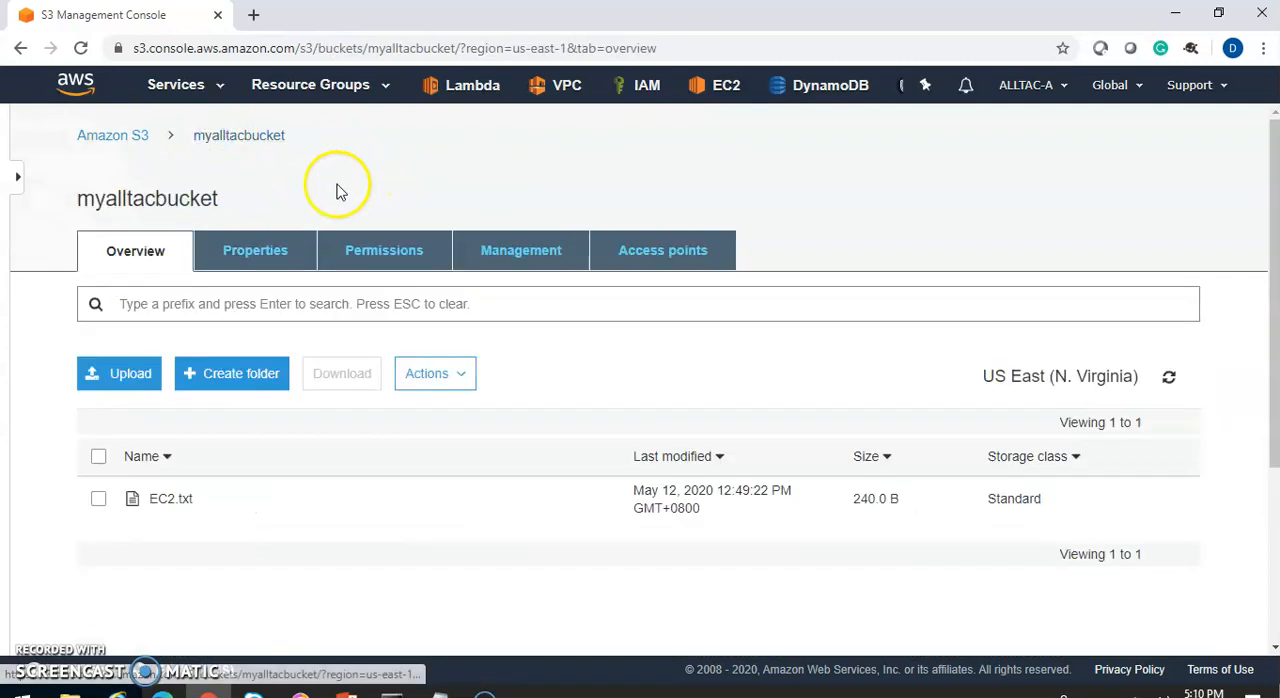
click(359, 250)
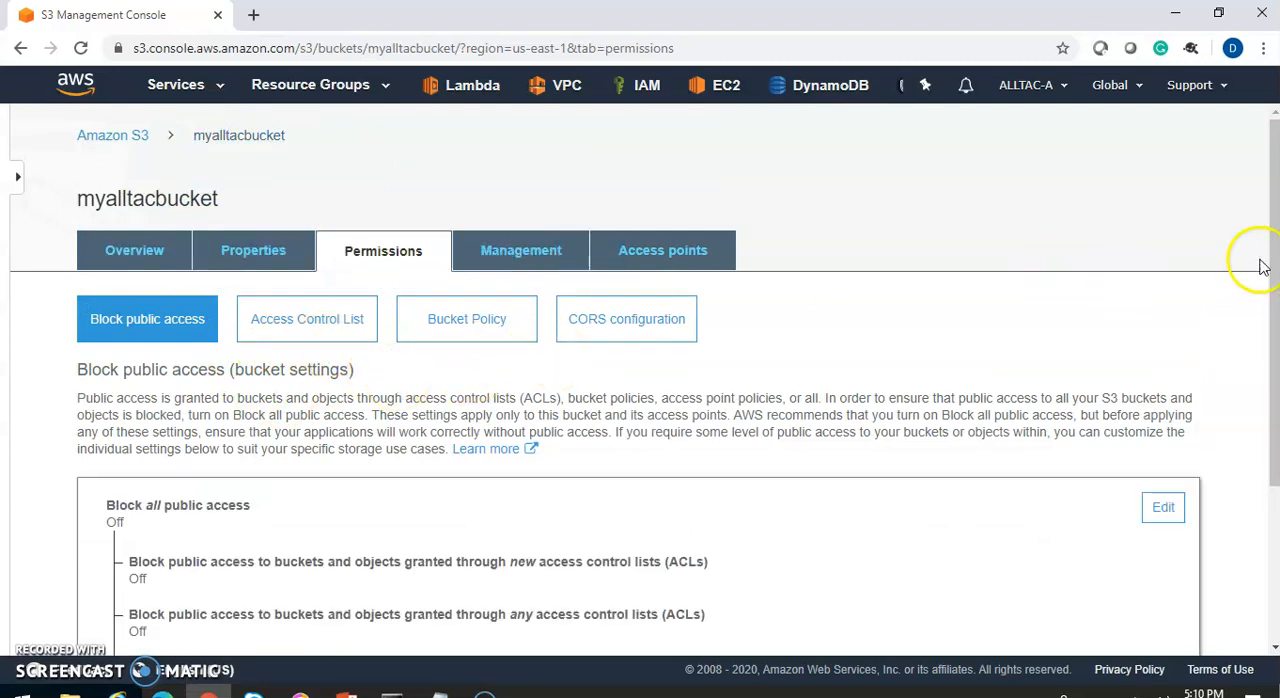
drag(1274, 241, 1228, 168)
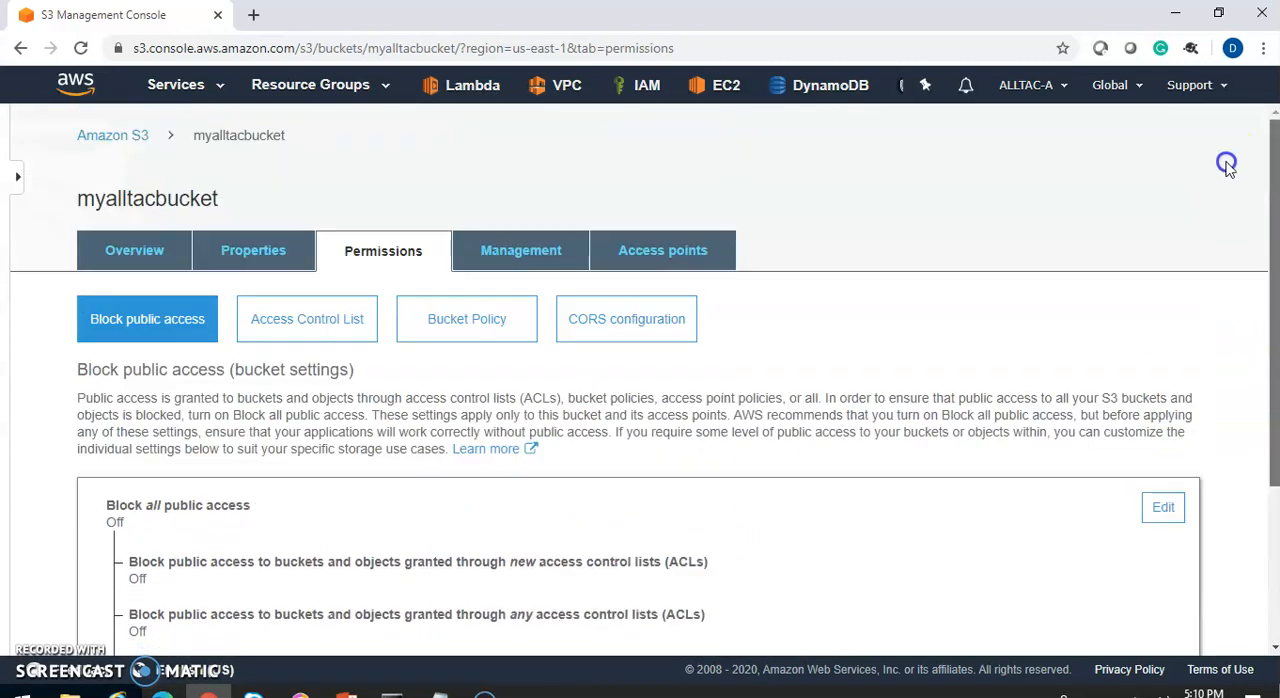
Switch to the S3 ACL-Bucket policy presentation in PowerPoint
click(346, 690)
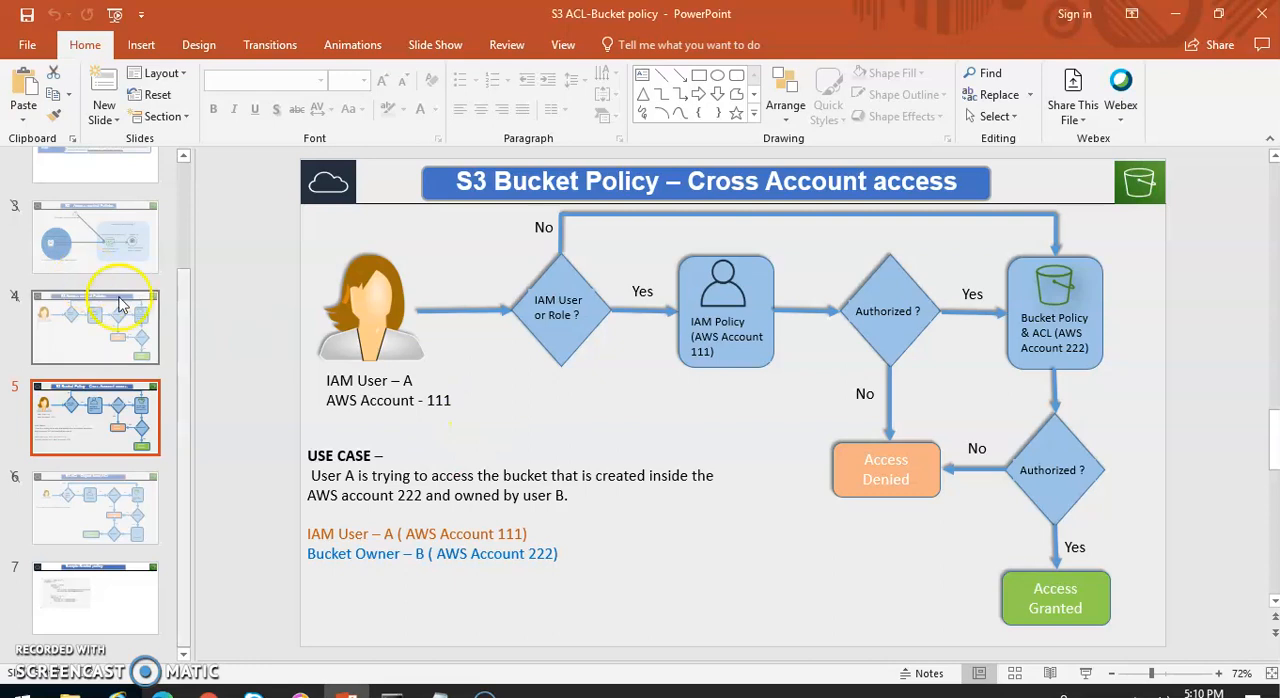